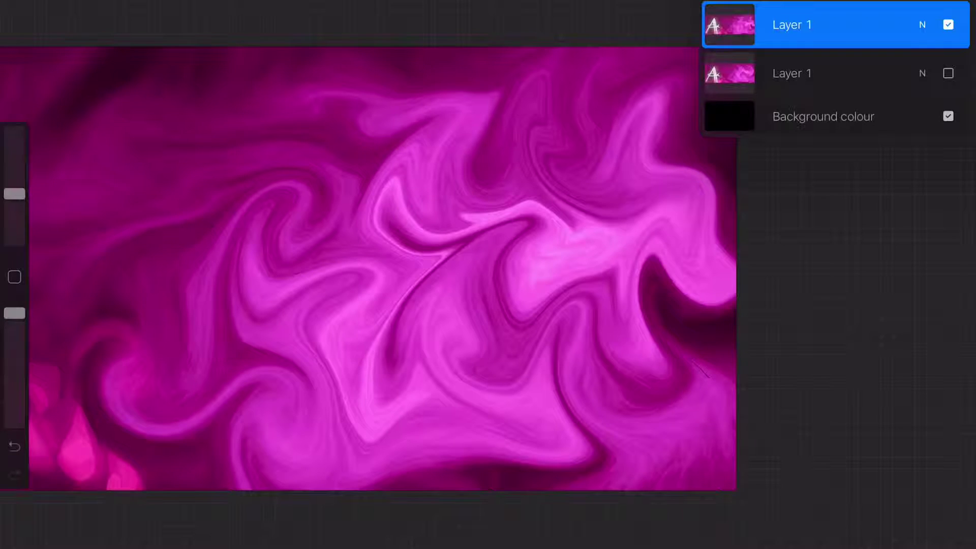
# - Toggle the top and second swirl layers' visibility to compare the two versions
pyautogui.click(948, 25)
pyautogui.click(947, 73)
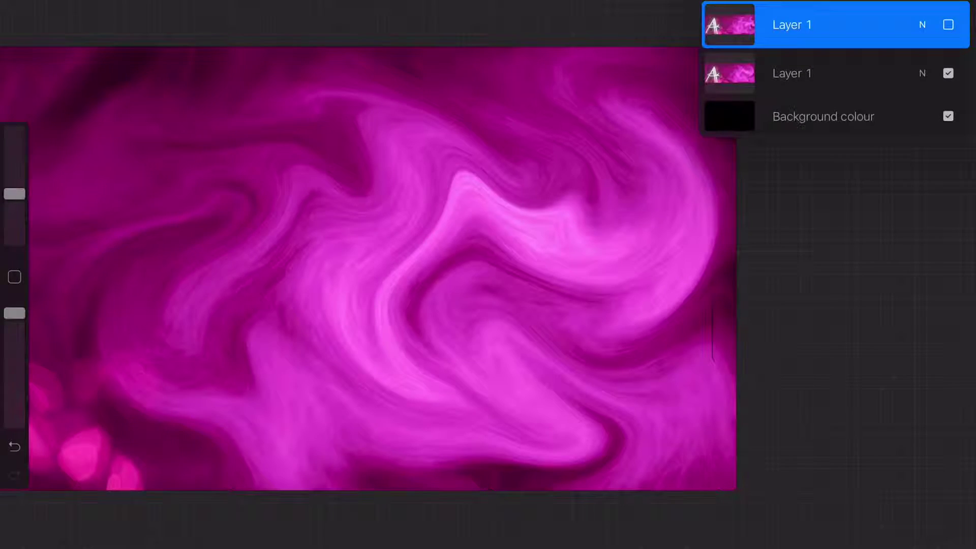
pyautogui.click(948, 73)
pyautogui.click(948, 24)
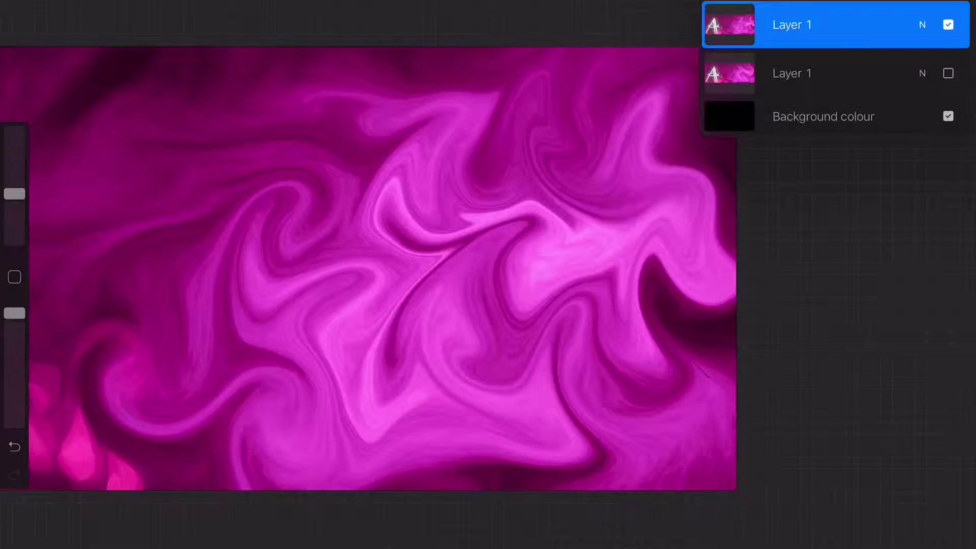
# - Duplicate the second swirl layer, hide the top layer and show the middle copy
pyautogui.click(793, 73)
pyautogui.moveTo(889, 73); pyautogui.dragTo(763, 73)
pyautogui.click(816, 72)
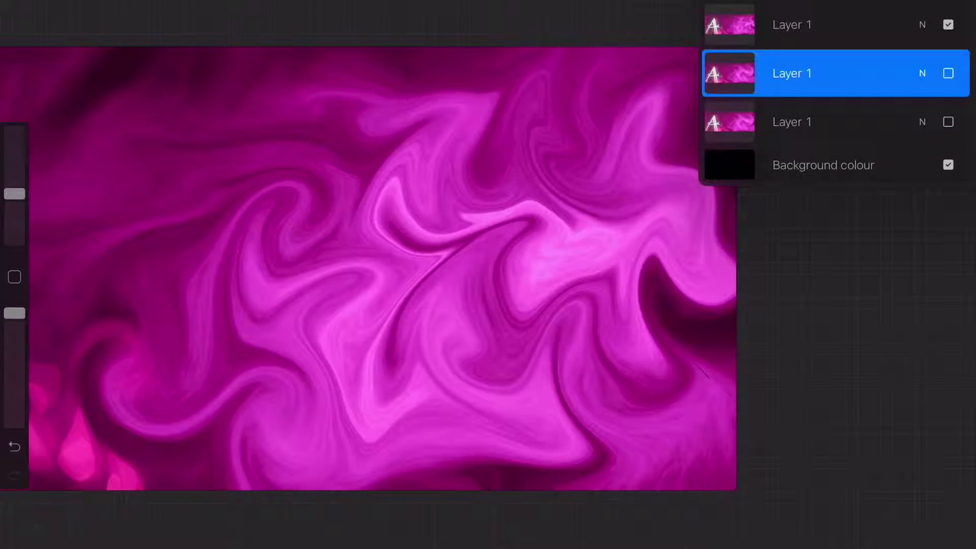
pyautogui.click(948, 25)
pyautogui.click(948, 73)
pyautogui.click(961, 10)
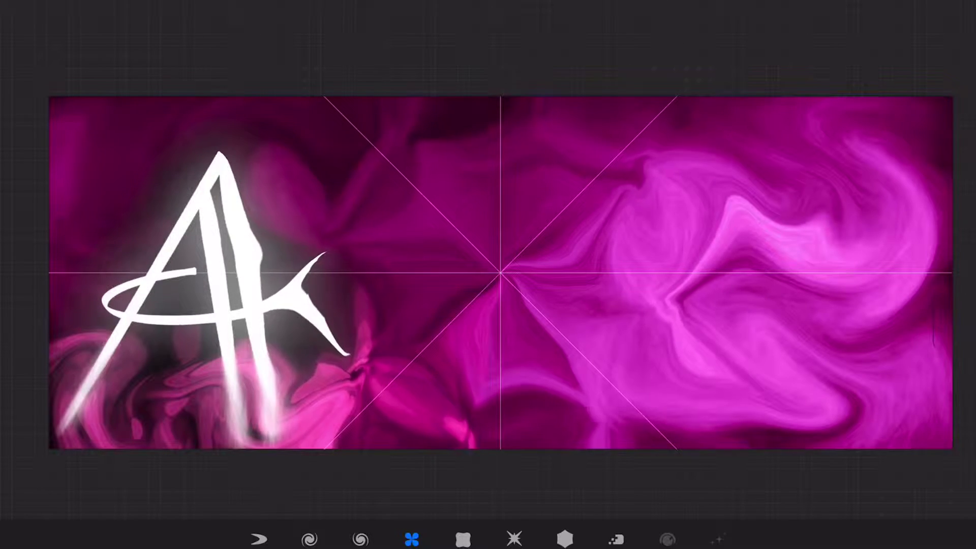
# - Zoom in and back out on the magenta swirl around the A logo
pyautogui.scroll(5, 488, 275)
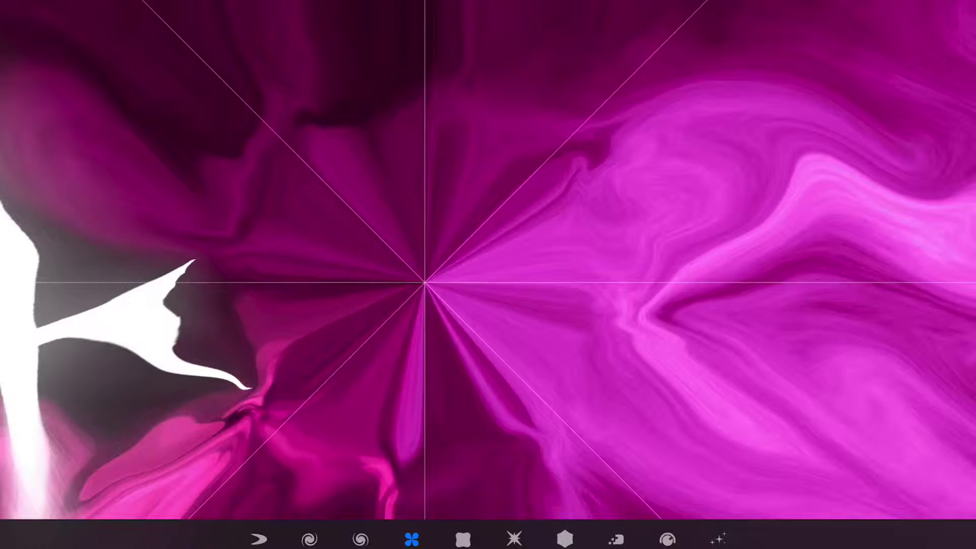
pyautogui.scroll(-3, 447, 233)
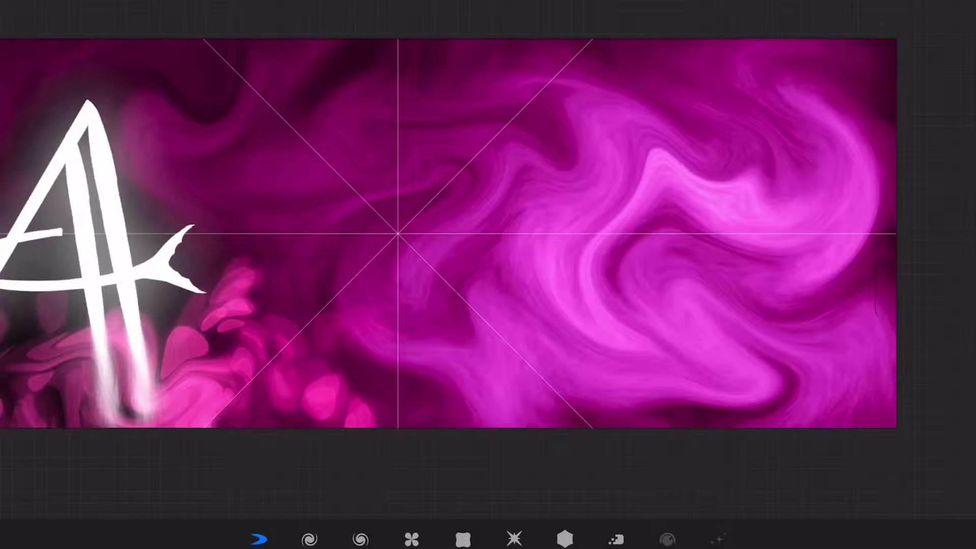
# - Hide the assisted swirl layer and add a new empty layer
pyautogui.press('l')
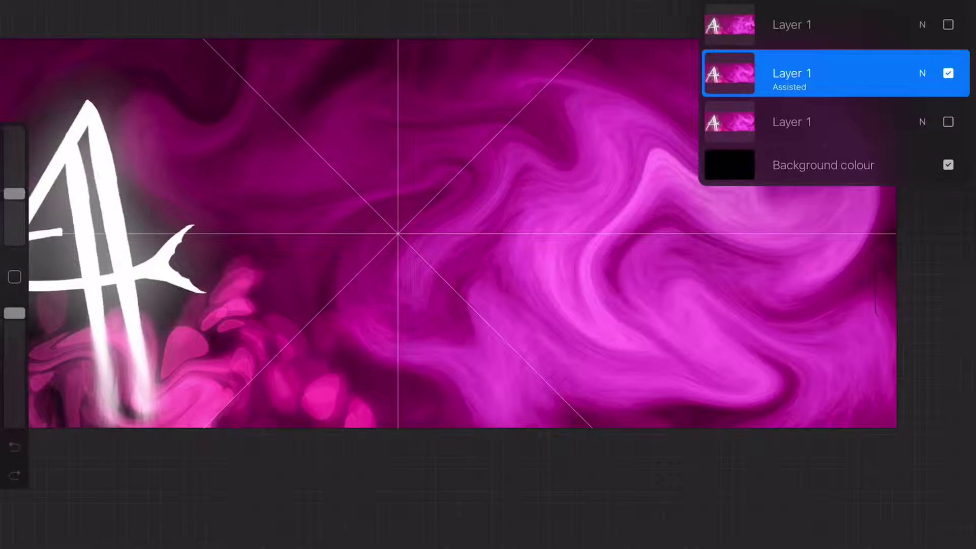
pyautogui.click(948, 73)
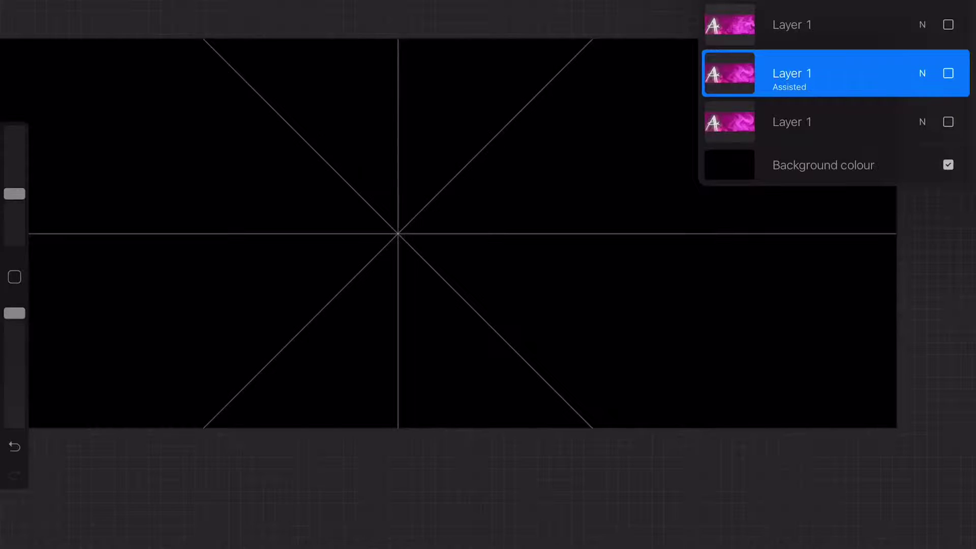
pyautogui.hotkey('ctrl', 'shift', 'n')
pyautogui.press('l')
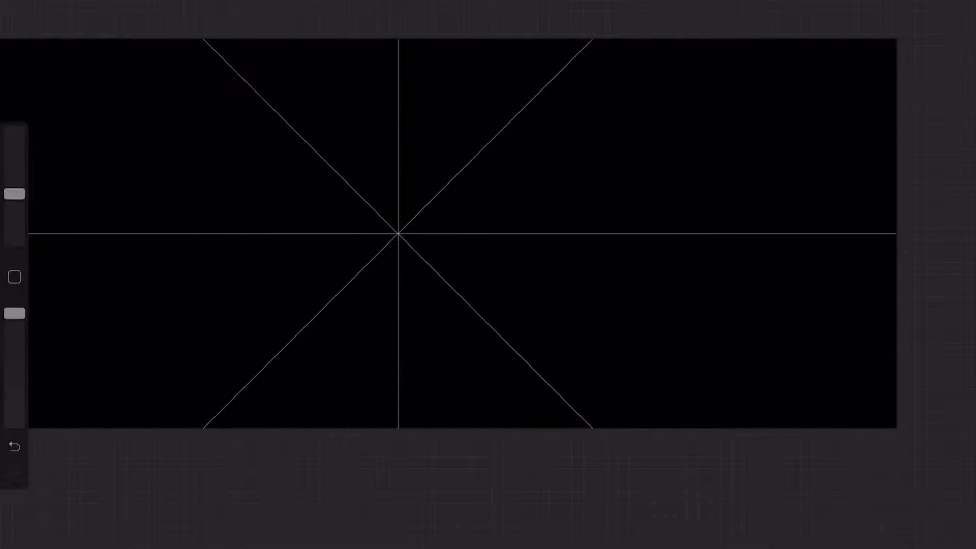
# - Set up a smaller Bokeh Lights brush with a teal colour
pyautogui.scroll(2, 398, 234)
pyautogui.press('[')
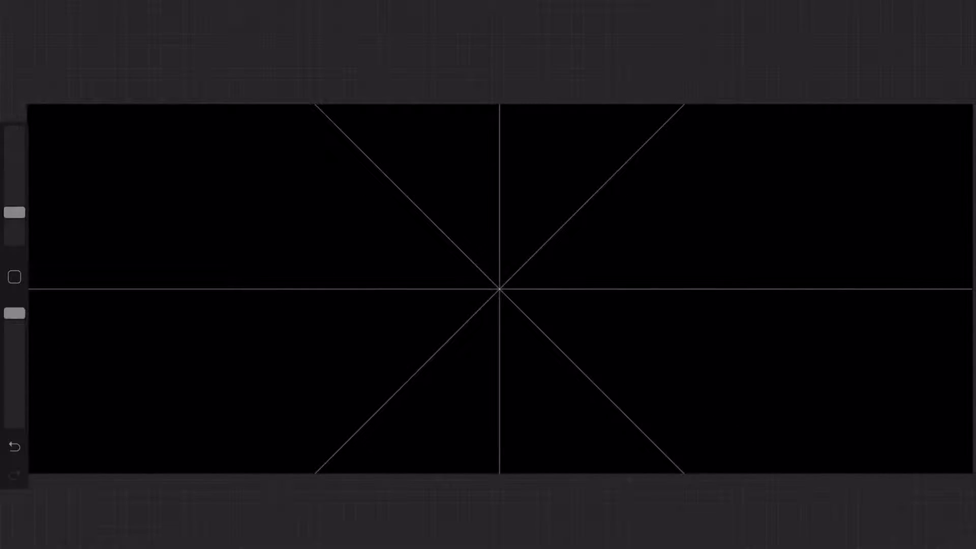
pyautogui.press('b')
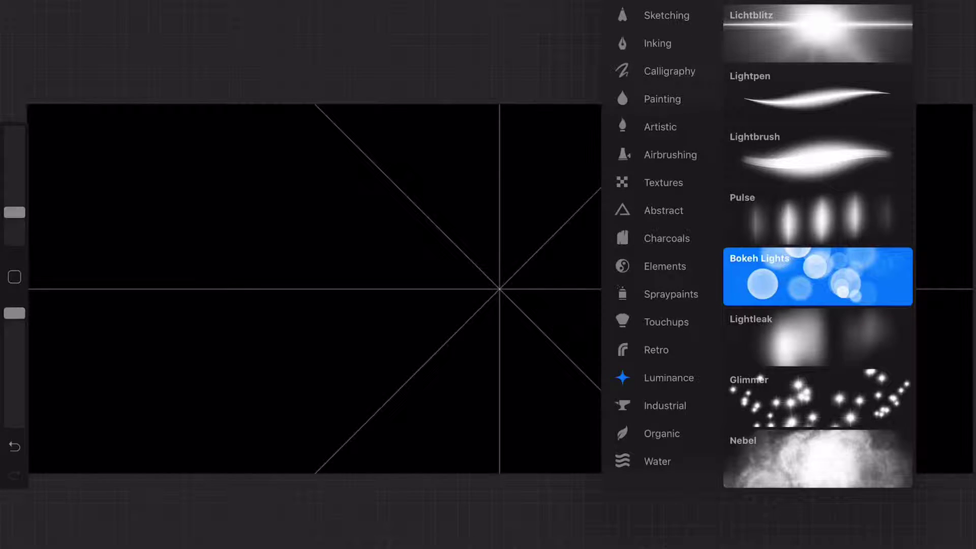
pyautogui.press('c')
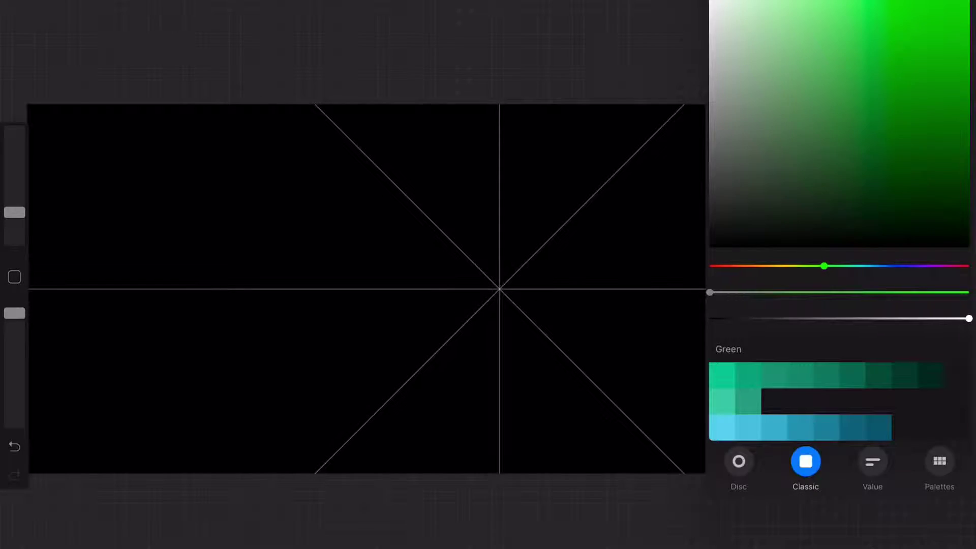
pyautogui.click(852, 374)
# - Enlarge the bokeh brush slightly and paint teal bokeh in the upper left
pyautogui.press('c')
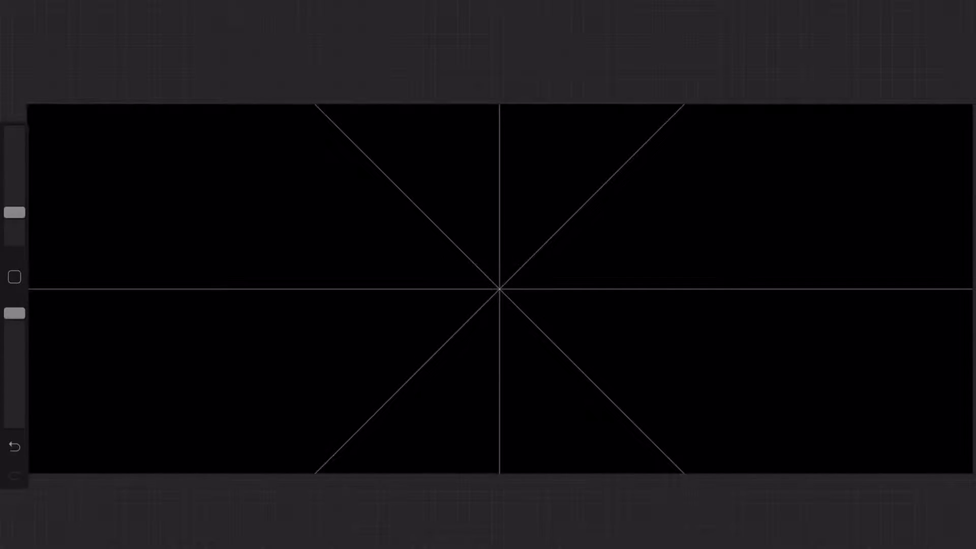
pyautogui.moveTo(14, 212); pyautogui.dragTo(14, 196)
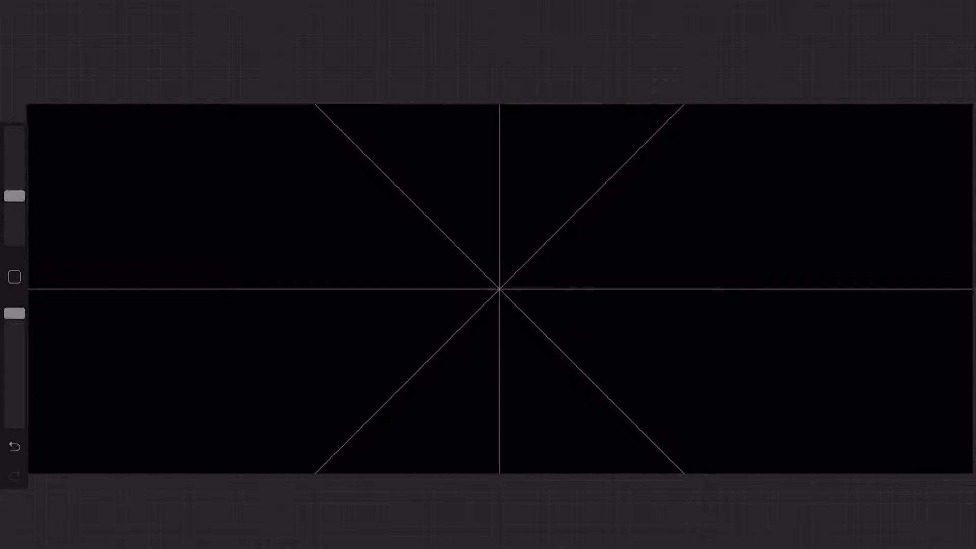
pyautogui.moveTo(371, 254)
pyautogui.mouseDown()
pyautogui.moveTo(310, 249)
pyautogui.moveTo(244, 173)
pyautogui.mouseUp()
pyautogui.moveTo(300, 137); pyautogui.dragTo(66, 249)
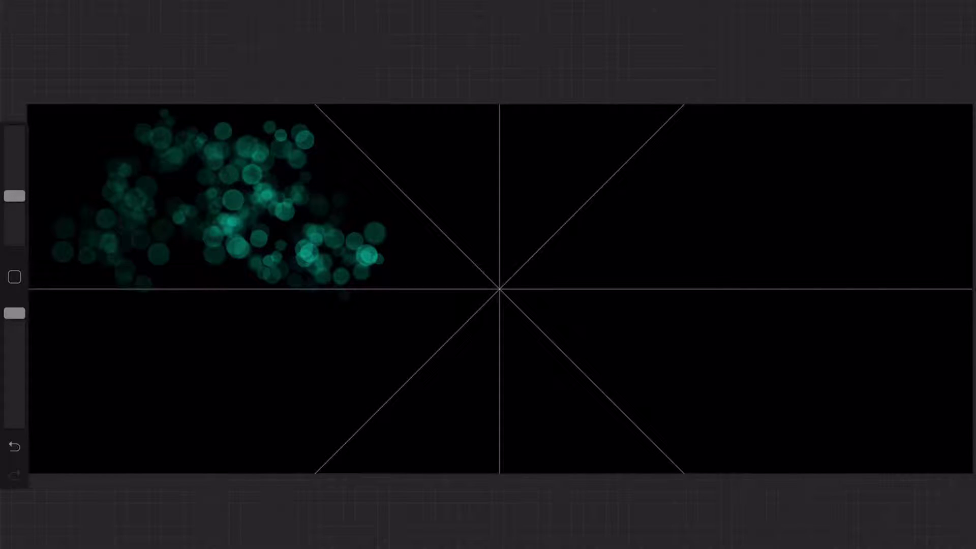
# - Enable Drawing Assist on Layer 4, paint mirrored teal bokeh, then undo it
pyautogui.press('l')
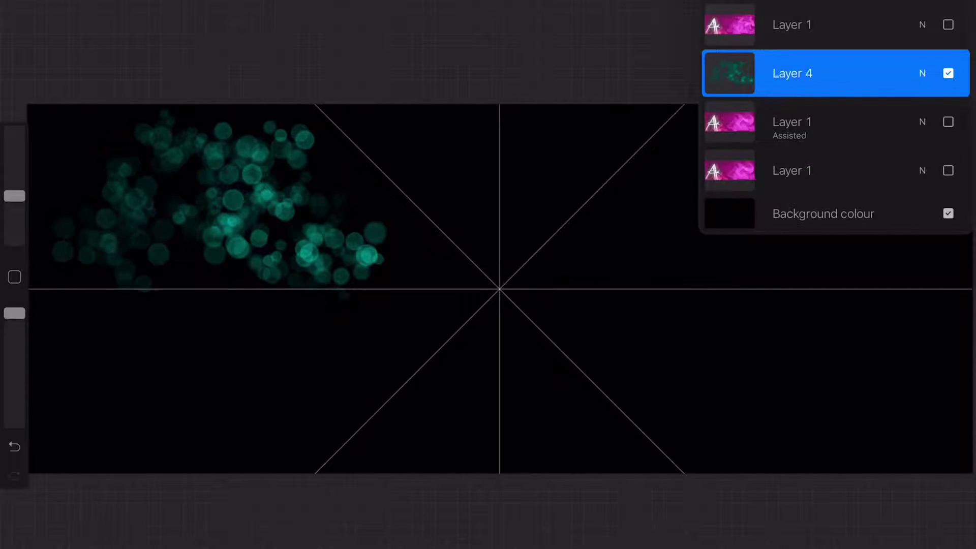
pyautogui.click(729, 73)
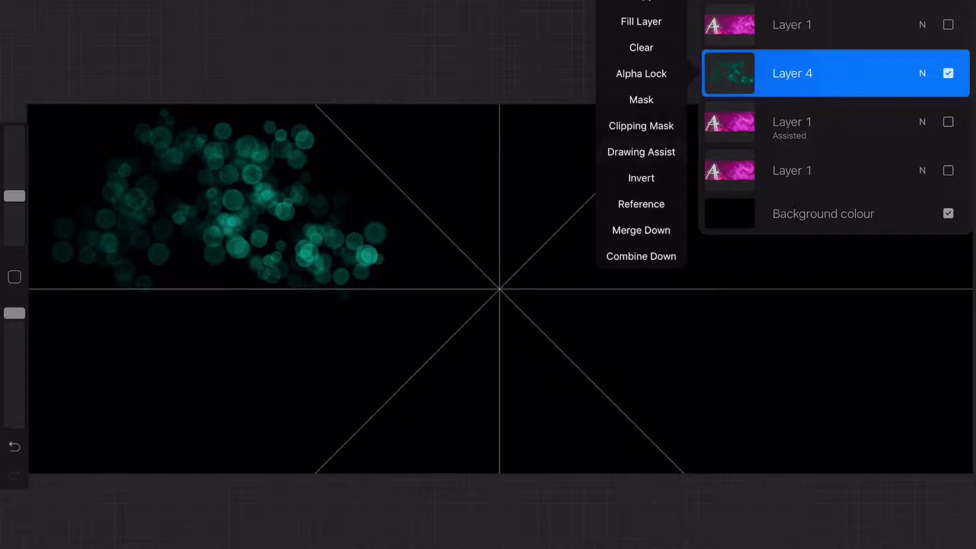
pyautogui.click(641, 152)
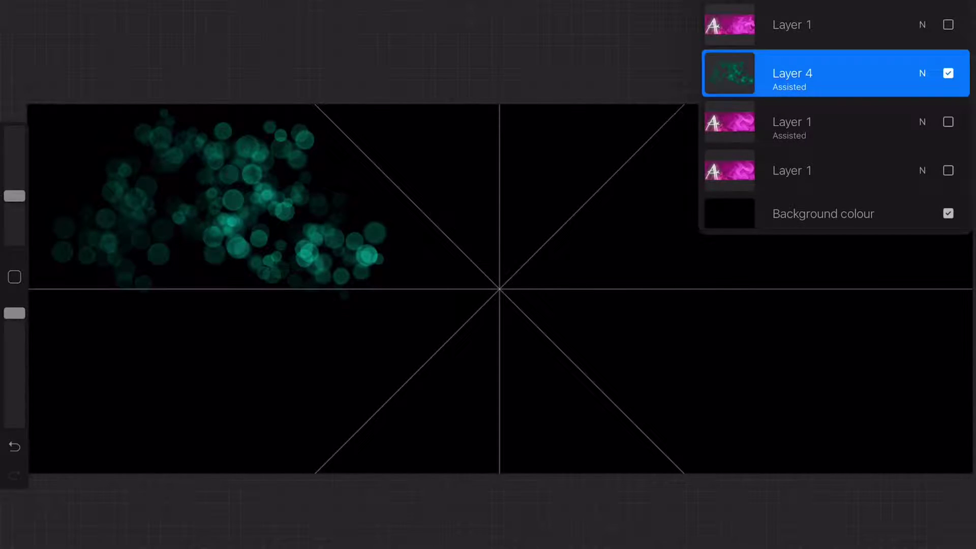
pyautogui.moveTo(656, 223); pyautogui.dragTo(823, 167)
pyautogui.moveTo(600, 264); pyautogui.dragTo(762, 325)
pyautogui.moveTo(457, 213); pyautogui.dragTo(559, 356)
pyautogui.moveTo(477, 264); pyautogui.dragTo(519, 315)
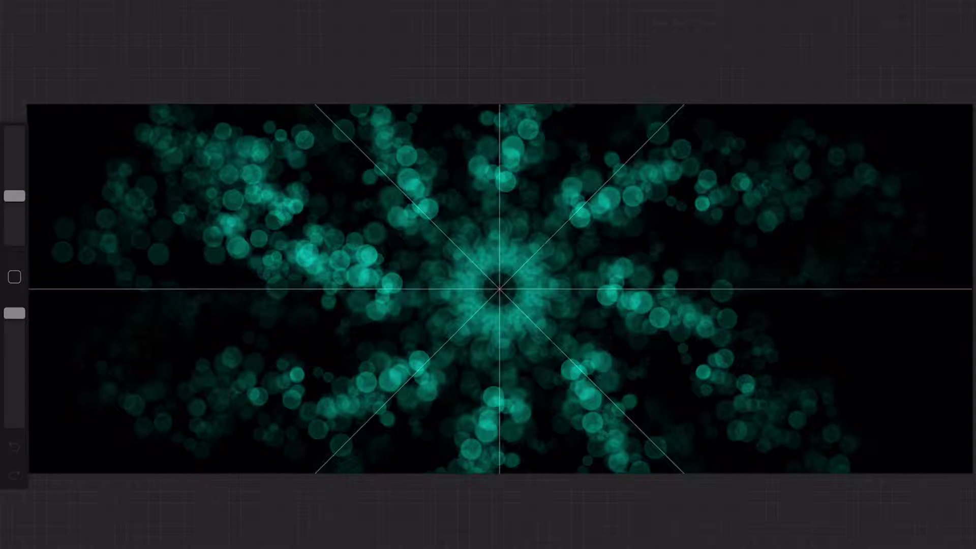
pyautogui.hotkey('ctrl', 'z')
pyautogui.hotkey('ctrl', 'z')
pyautogui.hotkey('ctrl', 'z')
# - Repaint symmetric teal bokeh around the canvas, keeping the centre dim
pyautogui.moveTo(193, 458); pyautogui.dragTo(285, 386)
pyautogui.moveTo(773, 351); pyautogui.dragTo(843, 432)
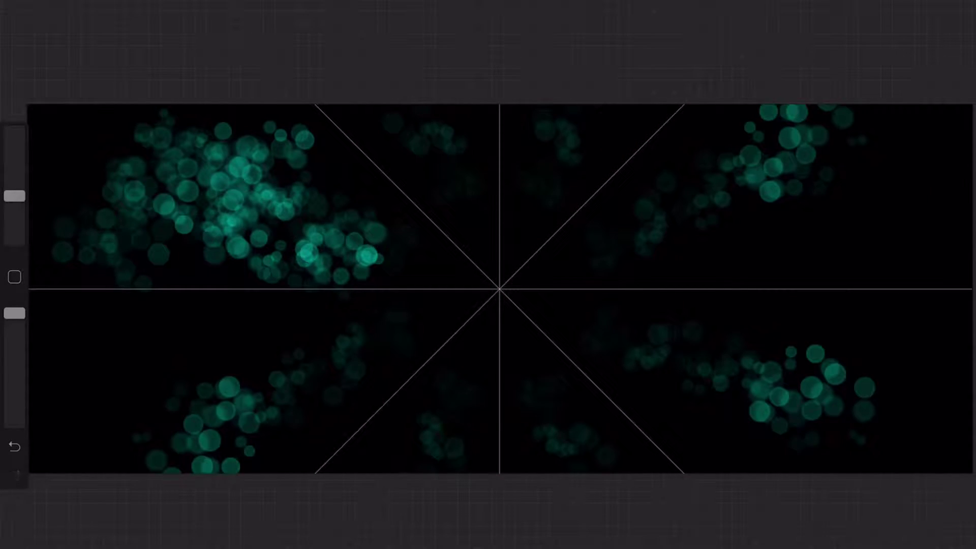
pyautogui.moveTo(315, 437); pyautogui.dragTo(406, 376)
pyautogui.moveTo(483, 269); pyautogui.dragTo(514, 304)
pyautogui.hotkey('ctrl', 'z')
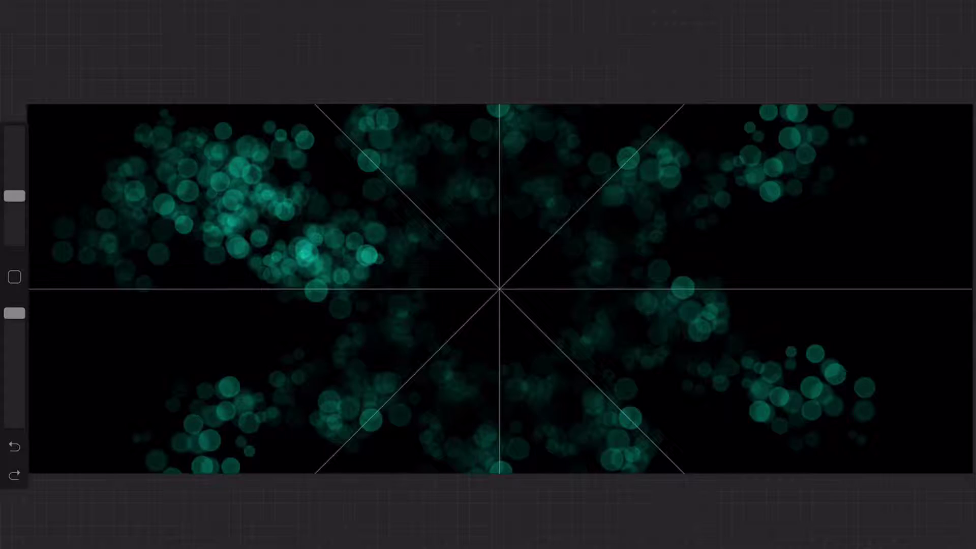
pyautogui.moveTo(457, 326); pyautogui.dragTo(487, 366)
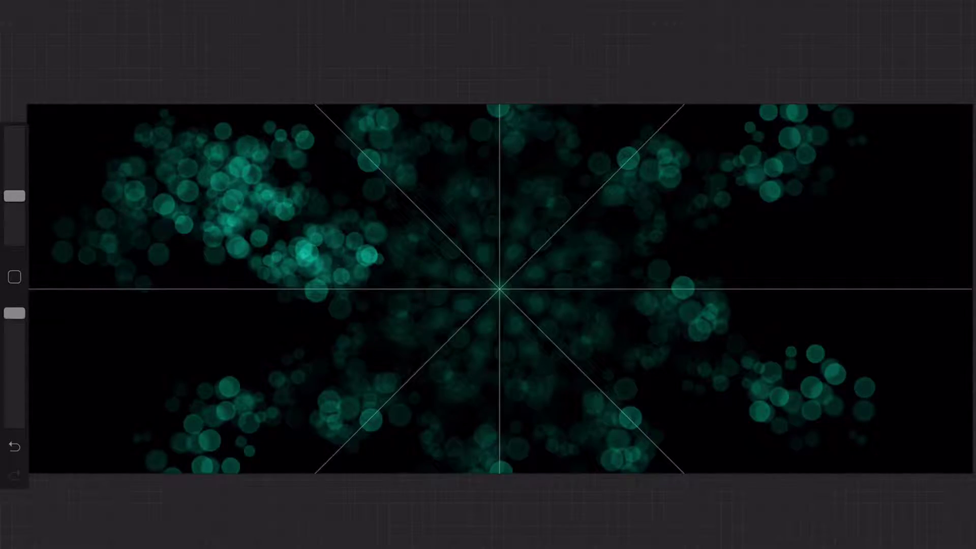
# - Open the Liquify tool from Adjustments
pyautogui.scroll(5, 498, 290)
pyautogui.scroll(-3, 498, 289)
pyautogui.scroll(5, 498, 290)
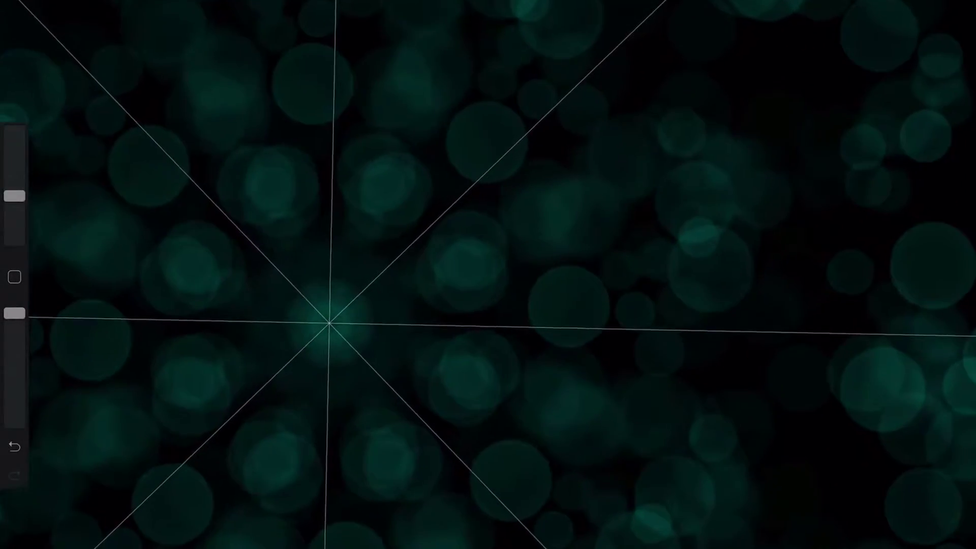
pyautogui.scroll(-3, 488, 274)
pyautogui.scroll(-5, 488, 275)
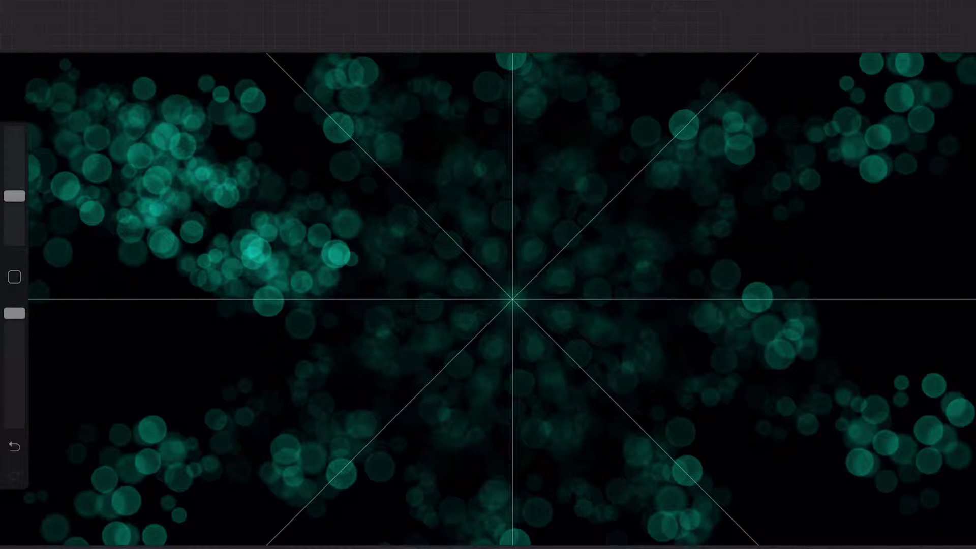
pyautogui.click(66, 26)
pyautogui.click(128, 194)
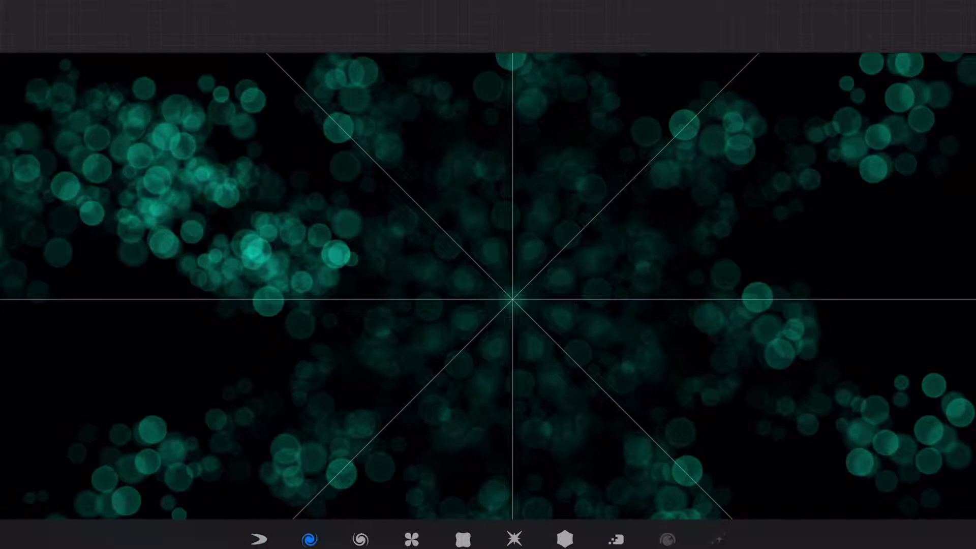
# - Twirl the teal bokeh into a swirl through the centre and left-side strands
pyautogui.moveTo(326, 249); pyautogui.dragTo(318, 206)
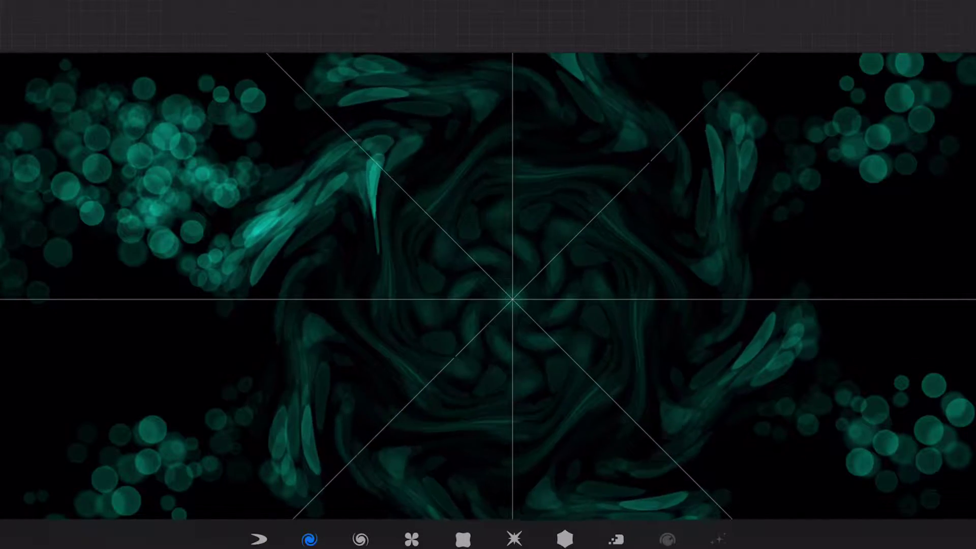
pyautogui.moveTo(229, 213); pyautogui.dragTo(167, 193)
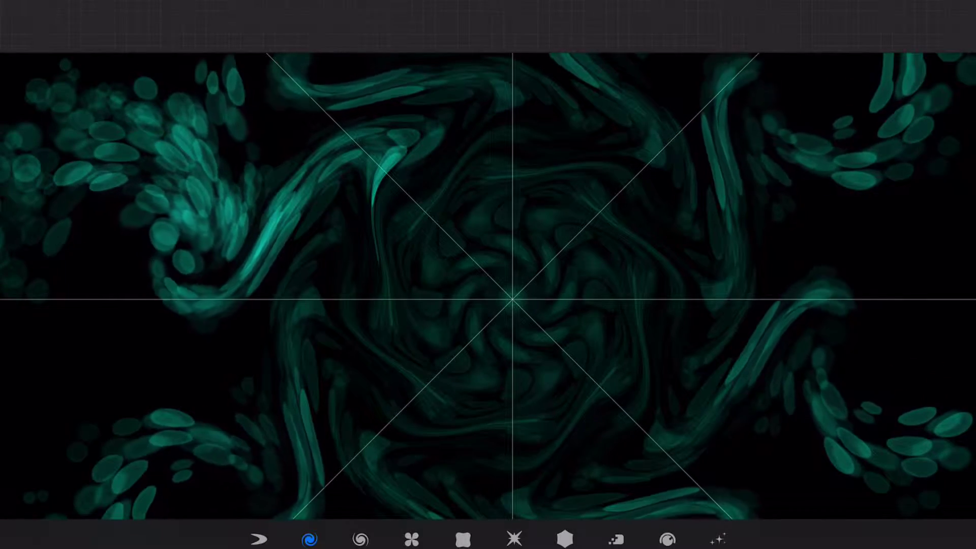
pyautogui.moveTo(213, 244); pyautogui.dragTo(163, 167)
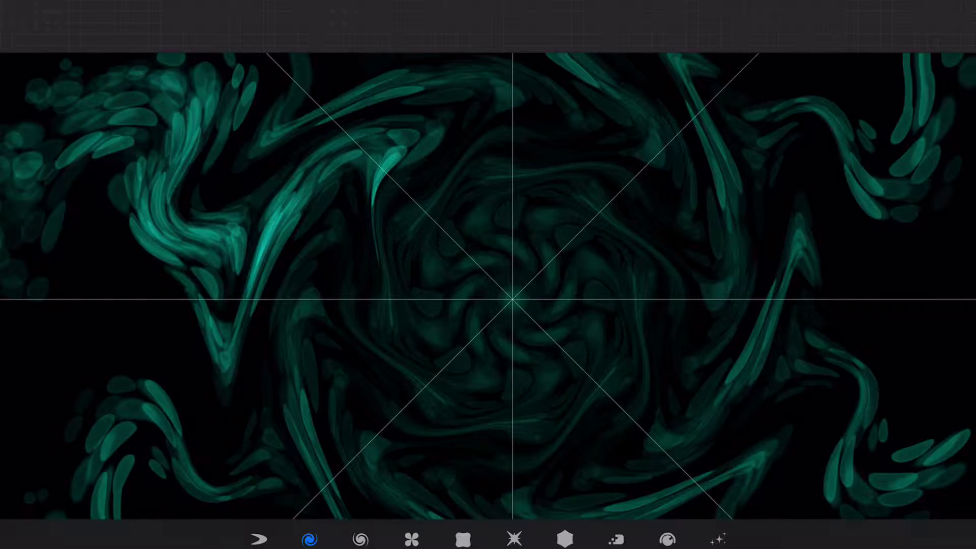
pyautogui.scroll(2, 513, 300)
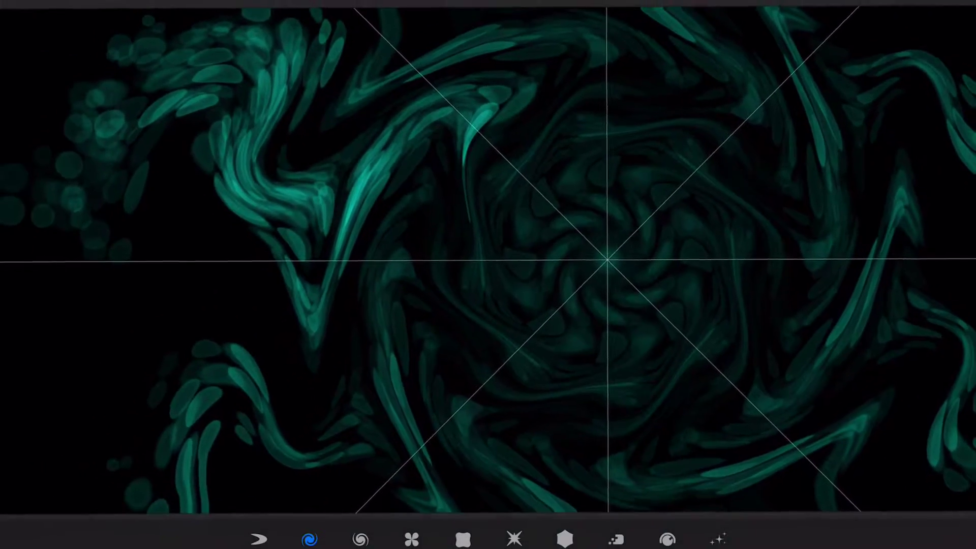
pyautogui.moveTo(183, 89)
pyautogui.mouseDown()
pyautogui.moveTo(167, 105)
pyautogui.moveTo(166, 150)
pyautogui.moveTo(216, 203)
pyautogui.mouseUp()
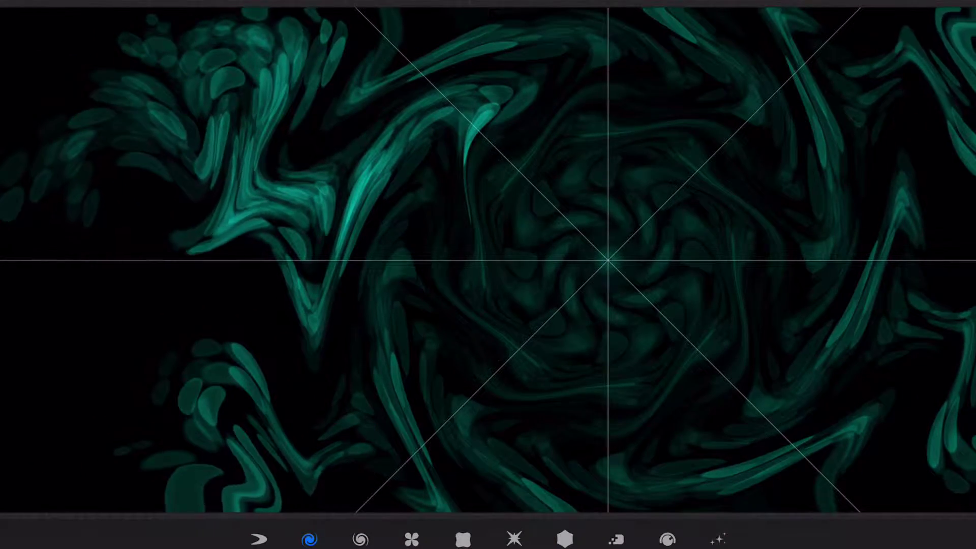
pyautogui.moveTo(219, 102)
pyautogui.mouseDown()
pyautogui.moveTo(168, 167)
pyautogui.moveTo(203, 153)
pyautogui.mouseUp()
pyautogui.scroll(-2, 488, 274)
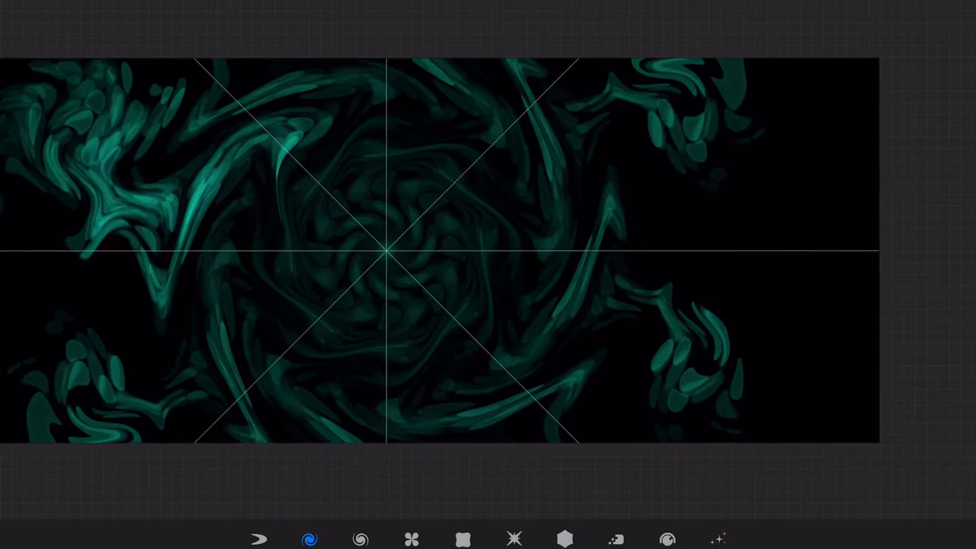
pyautogui.scroll(2, 488, 254)
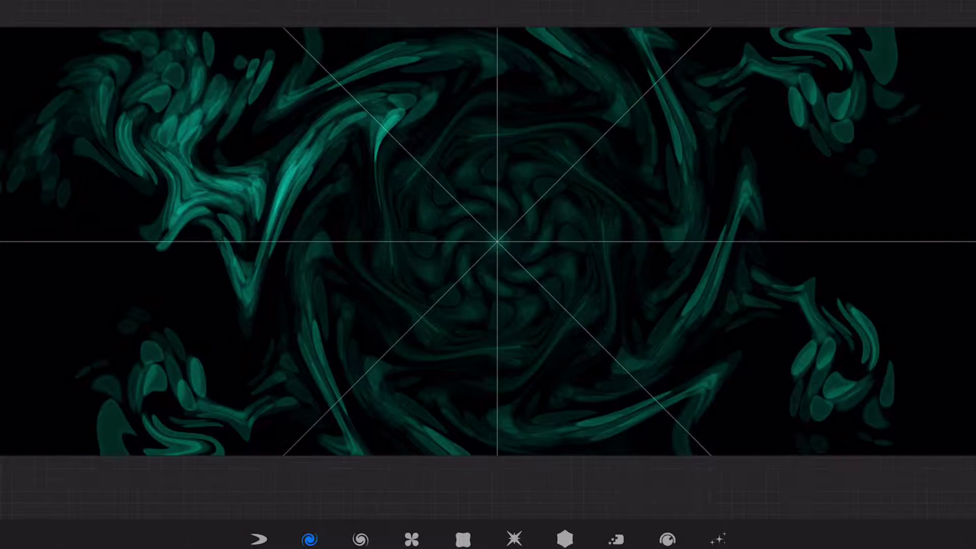
# - Export the artwork as an image via Actions > Share
pyautogui.click(104, 12)
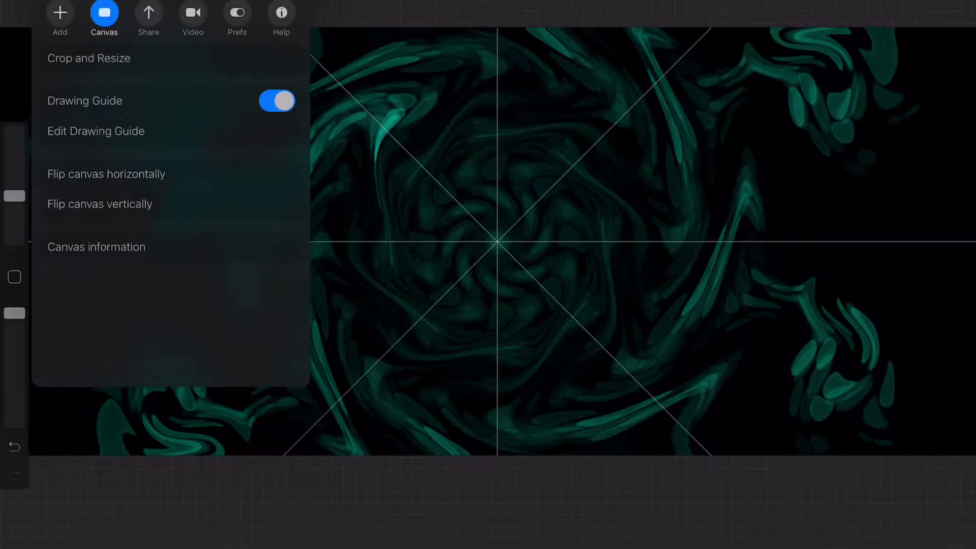
pyautogui.click(148, 12)
pyautogui.click(58, 202)
pyautogui.click(303, 305)
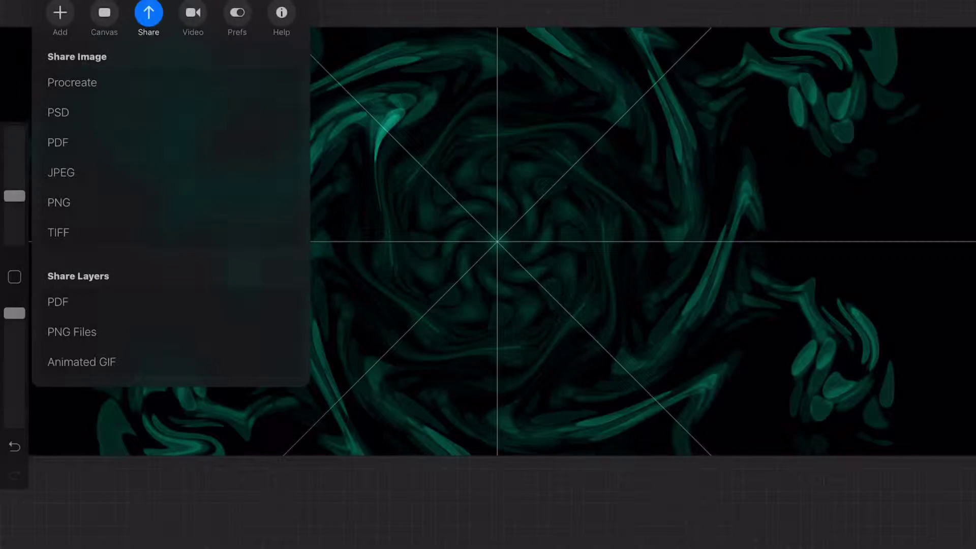
pyautogui.click(660, 305)
pyautogui.scroll(2, 488, 254)
pyautogui.scroll(-3, 487, 274)
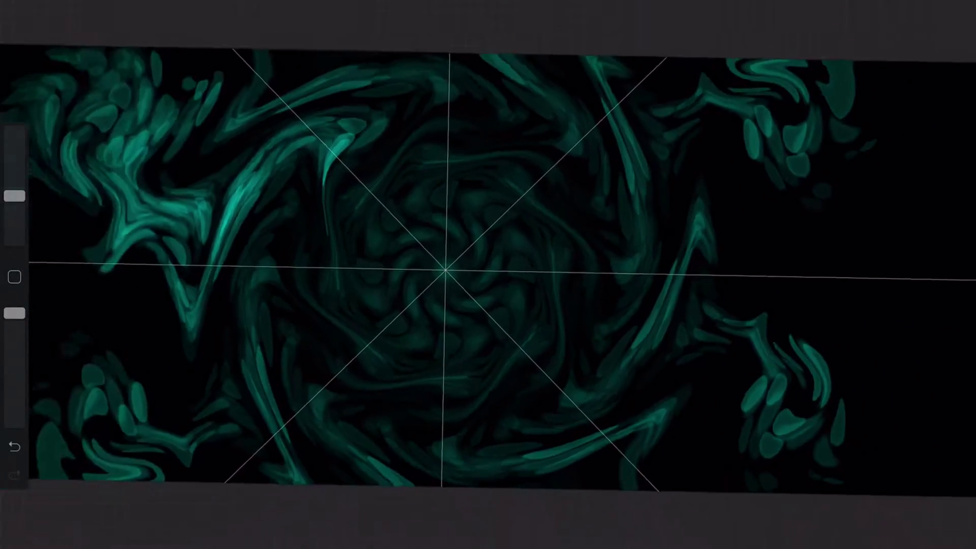
# - Hide the teal swirl layer, enable Drawing Assist on Layer 5, and choose the Lightpen brush
pyautogui.press('l')
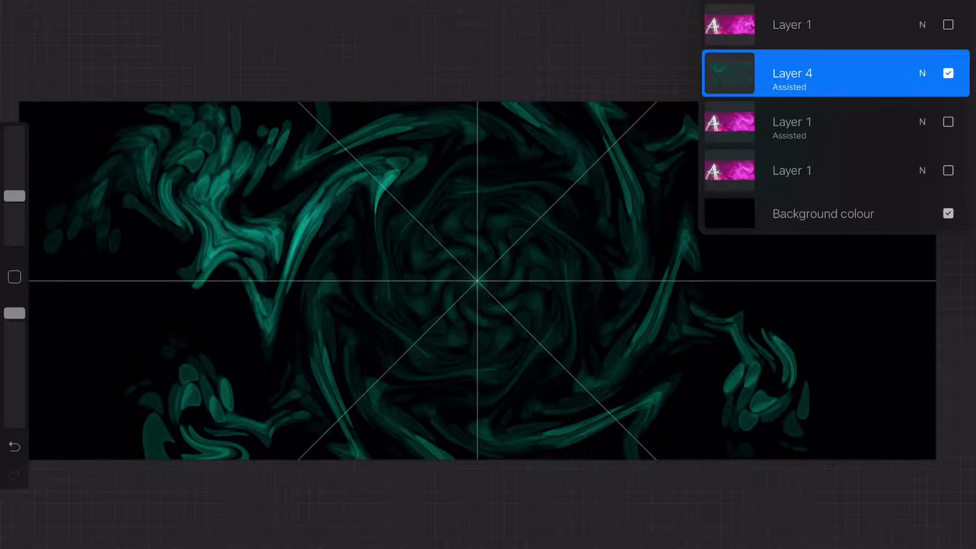
pyautogui.click(948, 73)
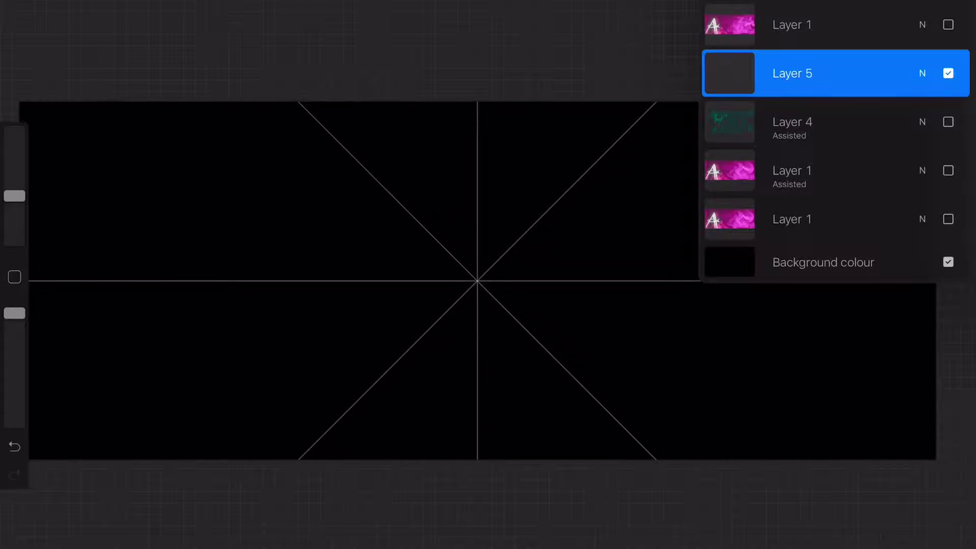
pyautogui.click(729, 74)
pyautogui.click(641, 152)
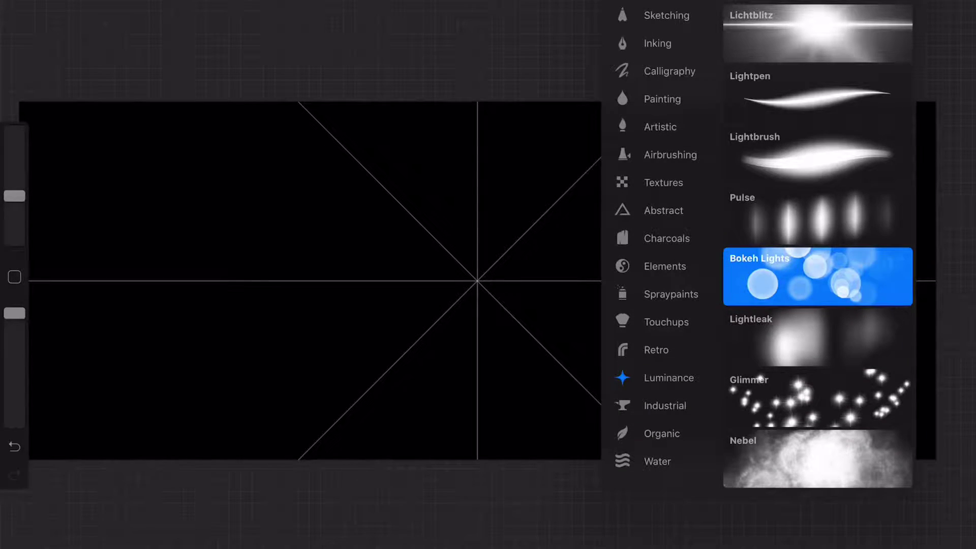
pyautogui.click(817, 94)
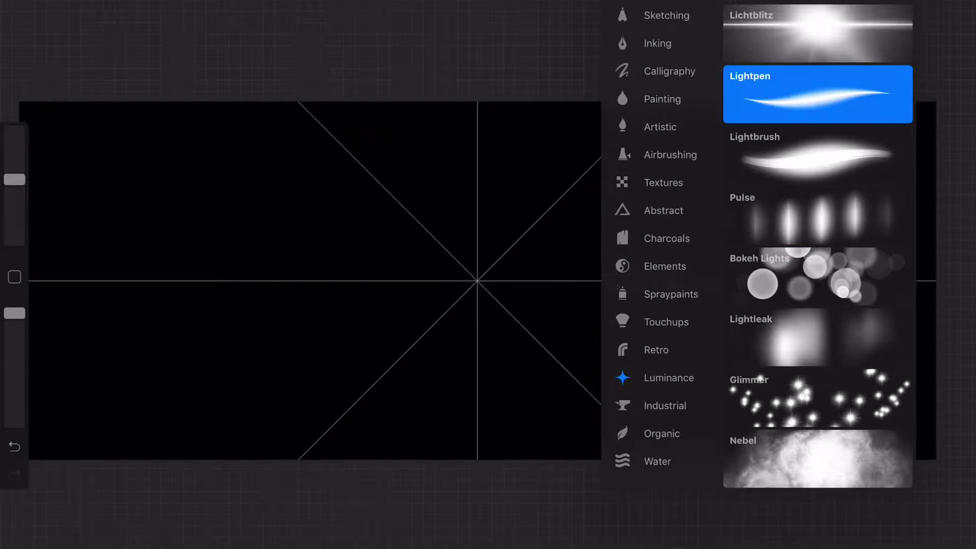
pyautogui.click(960, 10)
# - Pick cyan, shrink the Lightpen brush, and undo the mirrored test strokes
pyautogui.click(799, 426)
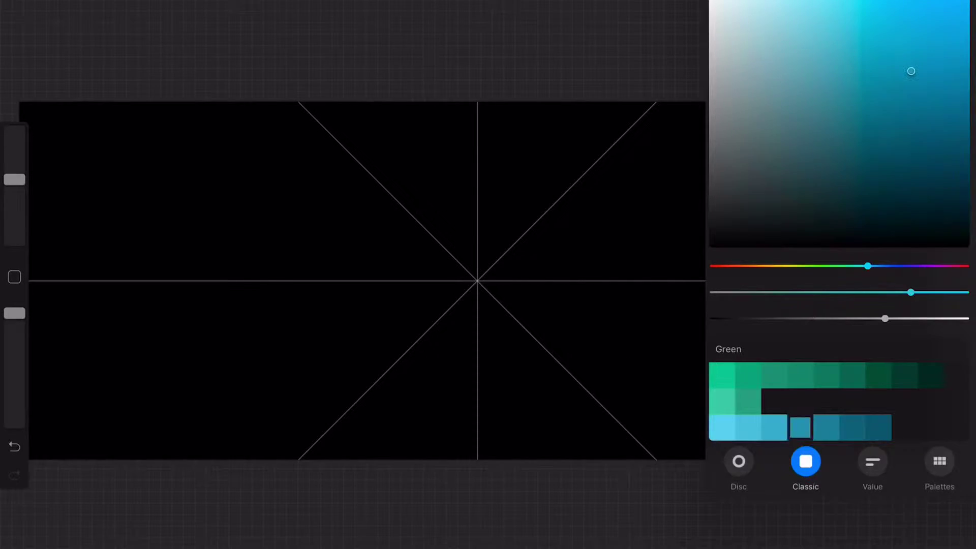
pyautogui.click(960, 10)
pyautogui.moveTo(285, 389); pyautogui.dragTo(358, 342)
pyautogui.hotkey('ctrl', 'z')
pyautogui.moveTo(14, 179); pyautogui.dragTo(14, 190)
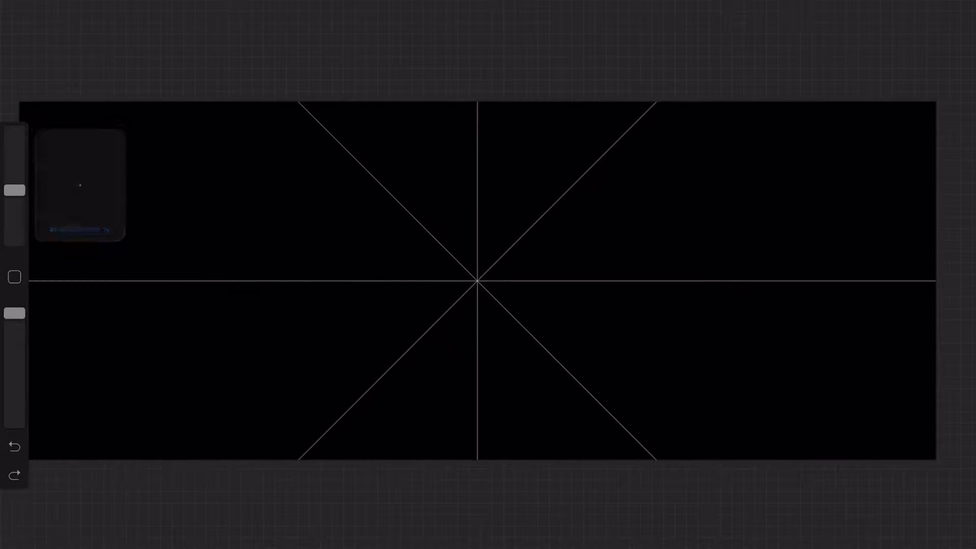
pyautogui.moveTo(382, 331); pyautogui.dragTo(412, 308)
pyautogui.hotkey('ctrl', 'z')
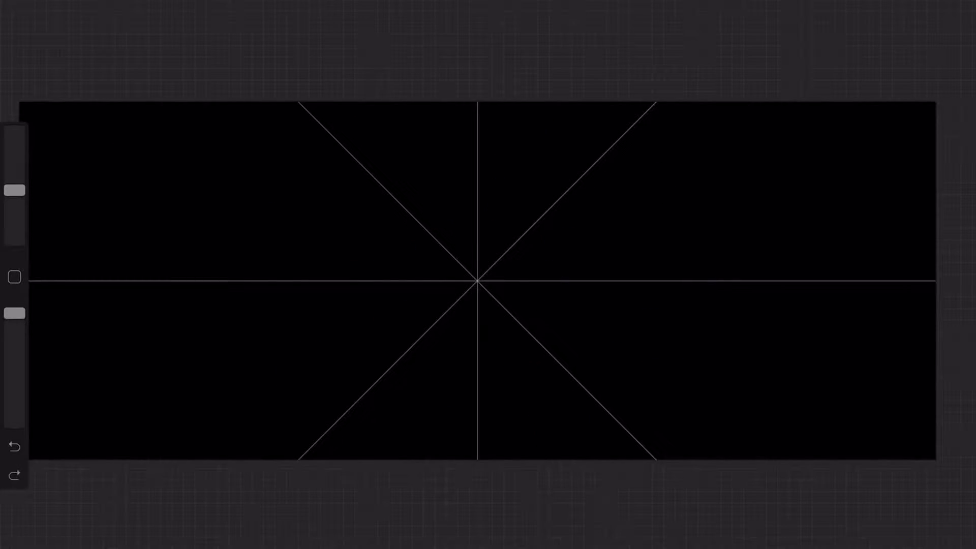
pyautogui.scroll(5, 417, 295)
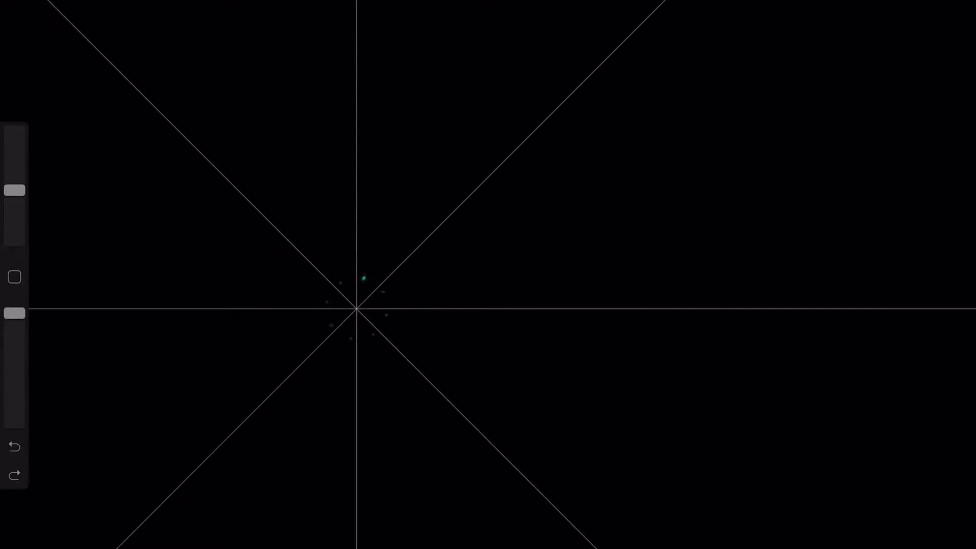
# - Draw a large glowing cyan spiral out from the centre
pyautogui.moveTo(364, 278); pyautogui.dragTo(559, 107)
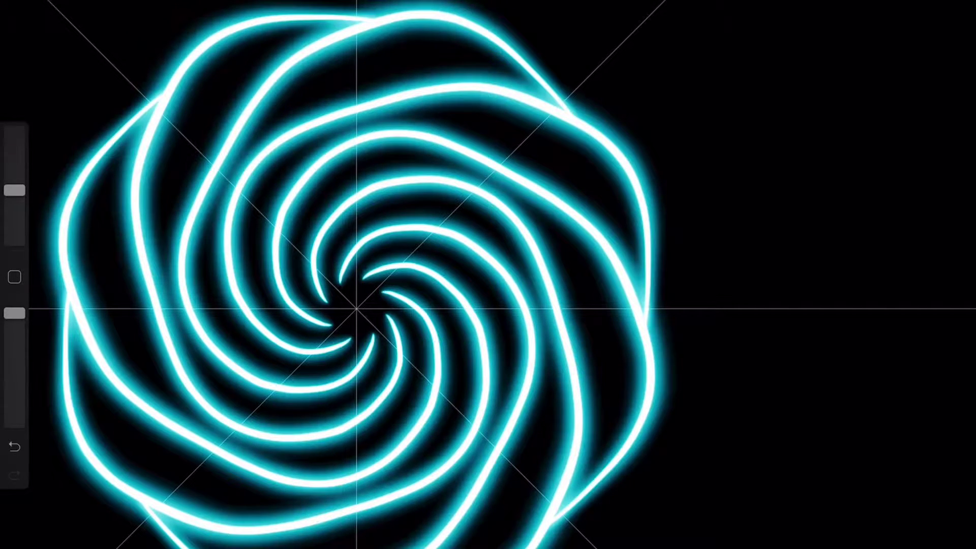
pyautogui.scroll(-3, 356, 305)
pyautogui.scroll(3, 422, 229)
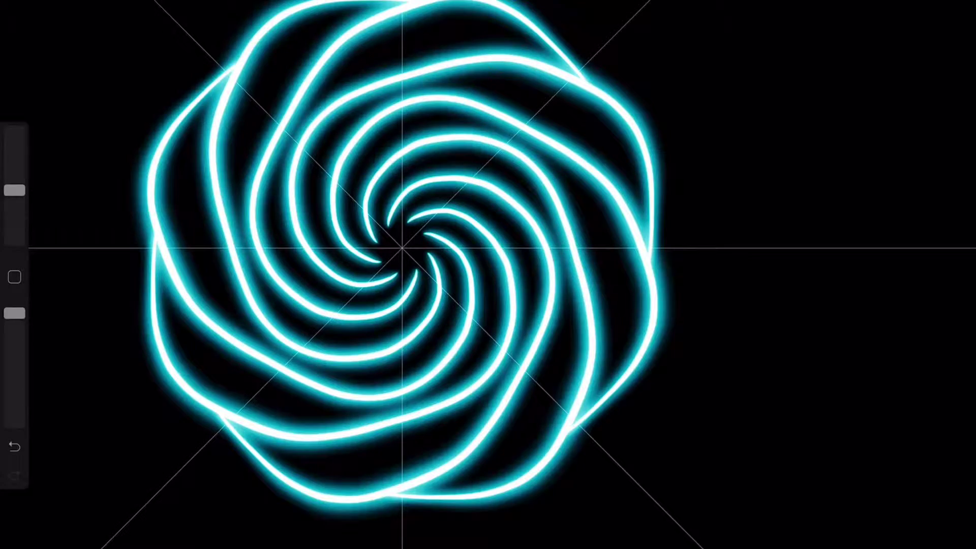
pyautogui.scroll(5, 402, 249)
# - Try and undo an eight-armed centre stroke, then add a small swirl at the centre
pyautogui.moveTo(465, 297)
pyautogui.mouseDown()
pyautogui.moveTo(457, 277)
pyautogui.moveTo(511, 311)
pyautogui.mouseUp()
pyautogui.hotkey('ctrl', 'z')
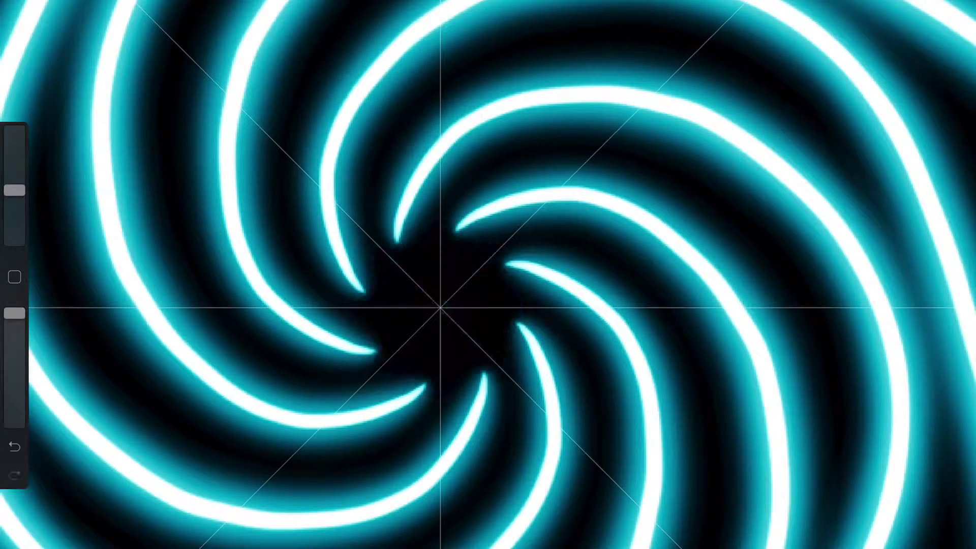
pyautogui.hotkey('ctrl', 'shift', 'z')
pyautogui.hotkey('ctrl', 'z')
pyautogui.moveTo(441, 307); pyautogui.dragTo(465, 285)
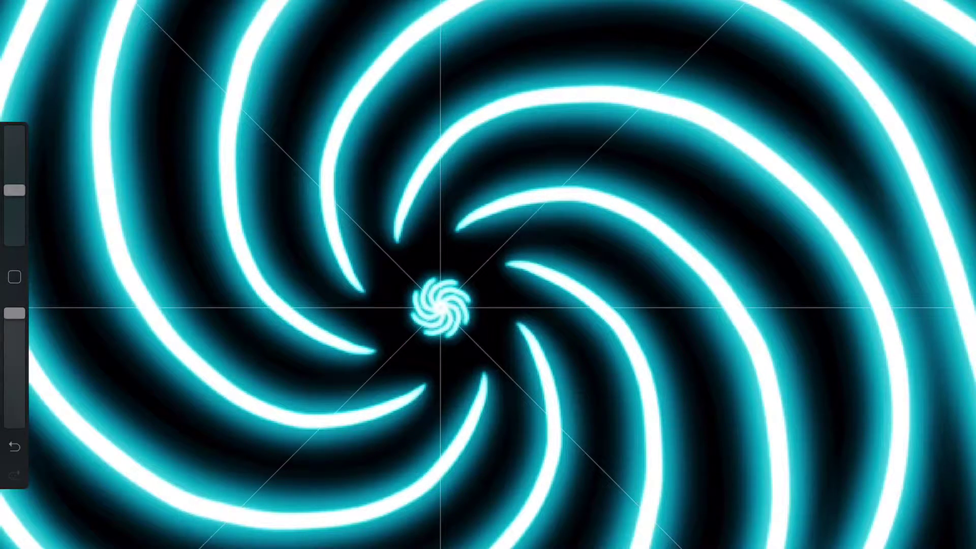
pyautogui.scroll(-3, 441, 308)
pyautogui.scroll(-3, 487, 305)
pyautogui.scroll(-2, 478, 259)
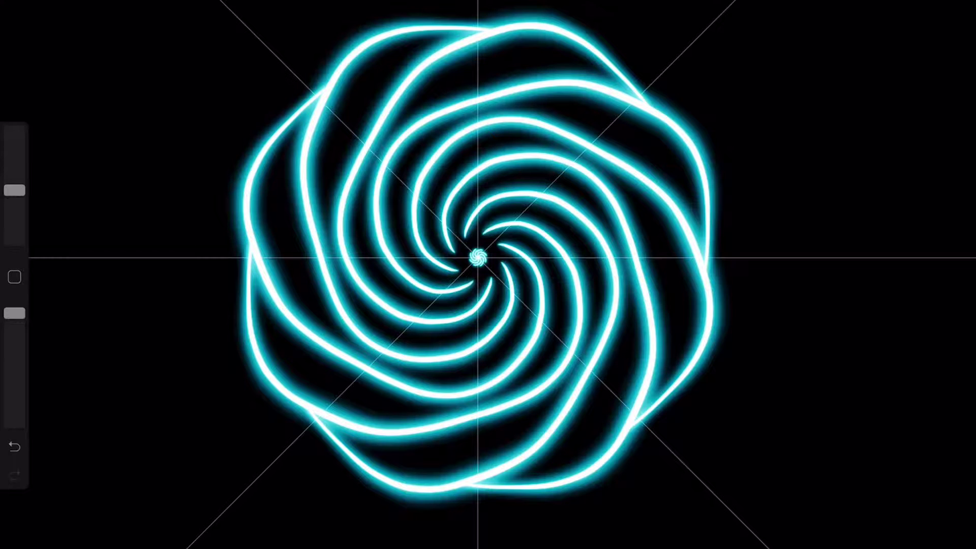
# - Export the artwork as an image and close the sharing options
pyautogui.click(58, 203)
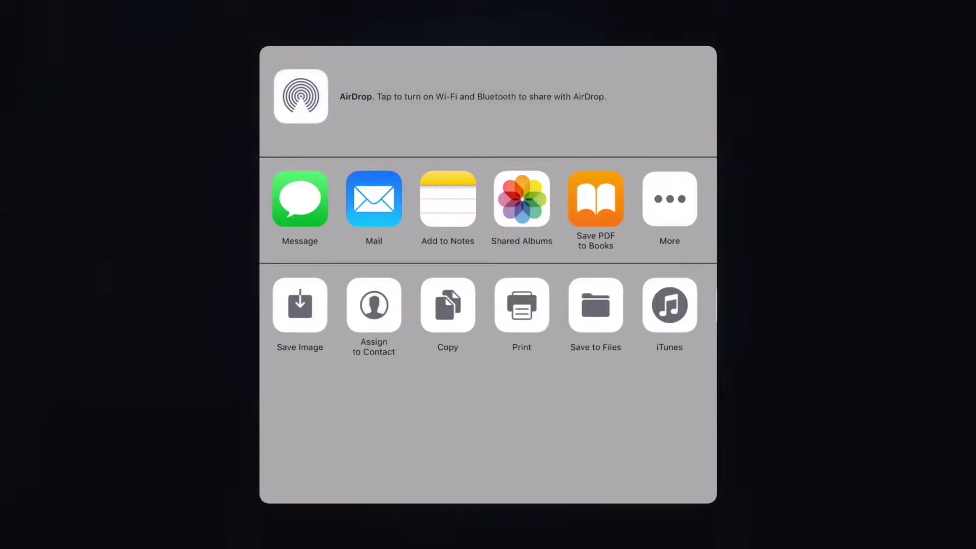
pyautogui.click(300, 305)
pyautogui.press('Escape')
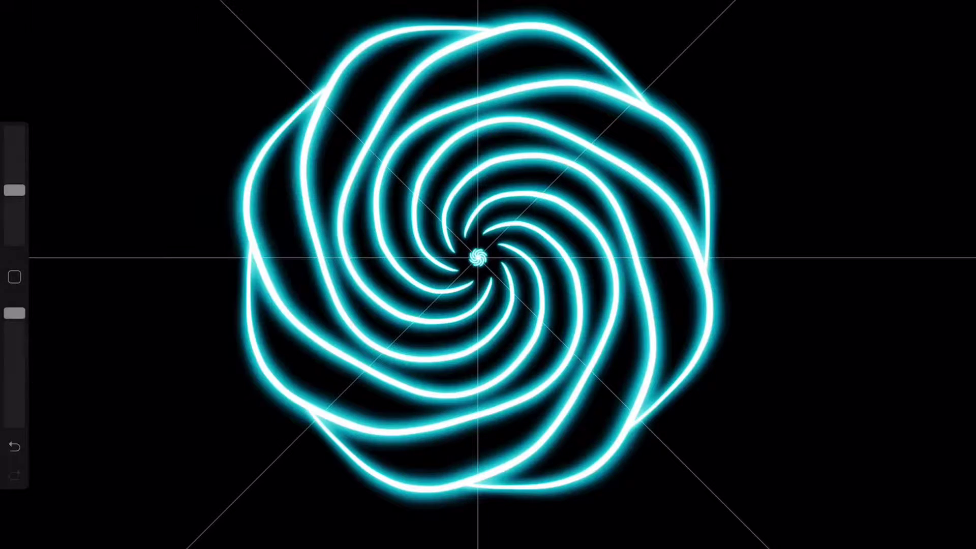
pyautogui.scroll(-2, 477, 258)
pyautogui.scroll(3, 529, 283)
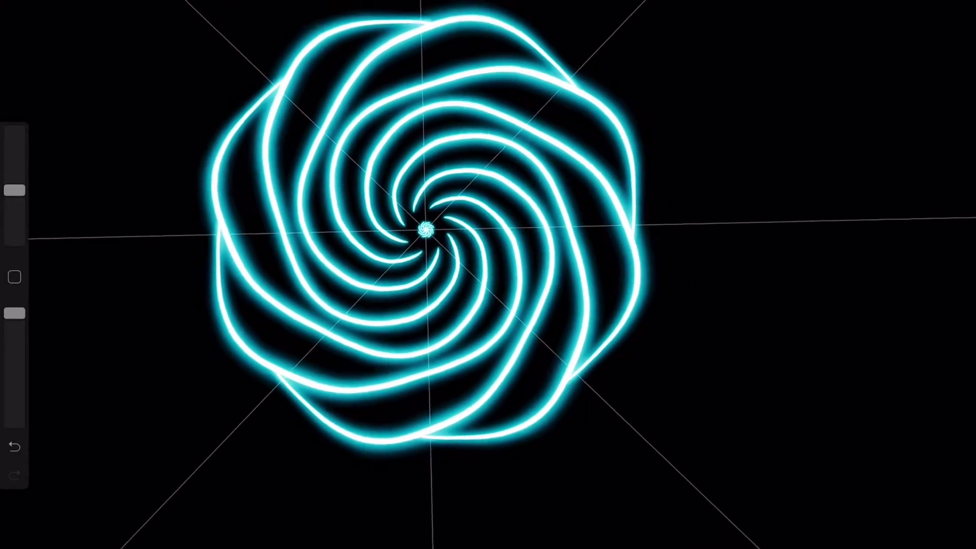
pyautogui.scroll(2, 427, 227)
# - Draw looping symmetrical squiggles around the spiral, then undo them
pyautogui.moveTo(696, 7); pyautogui.dragTo(823, 51)
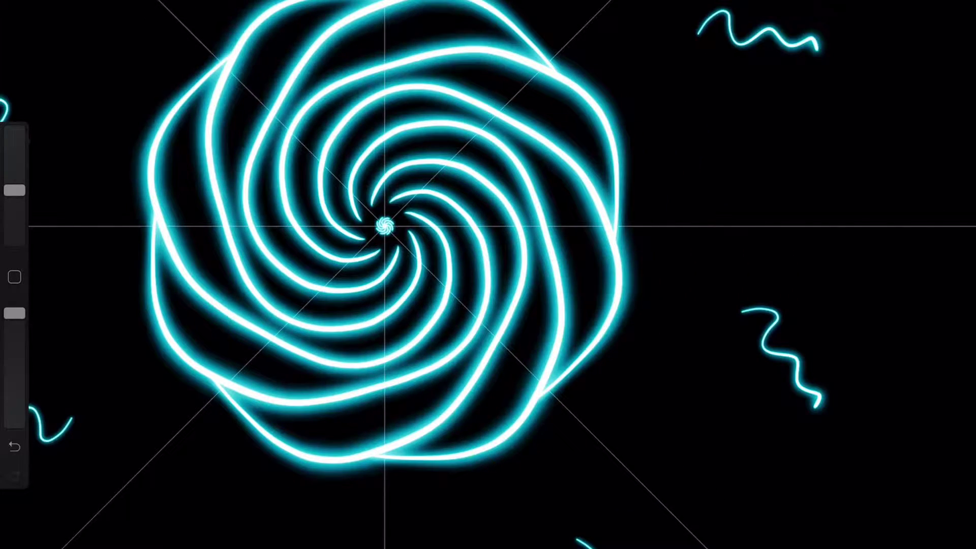
pyautogui.hotkey('ctrl', 'z')
pyautogui.moveTo(608, 29)
pyautogui.mouseDown()
pyautogui.moveTo(660, 49)
pyautogui.moveTo(712, 142)
pyautogui.moveTo(676, 213)
pyautogui.moveTo(762, 153)
pyautogui.moveTo(737, 51)
pyautogui.moveTo(777, 229)
pyautogui.moveTo(737, 76)
pyautogui.moveTo(838, 219)
pyautogui.moveTo(813, 381)
pyautogui.moveTo(792, 394)
pyautogui.mouseUp()
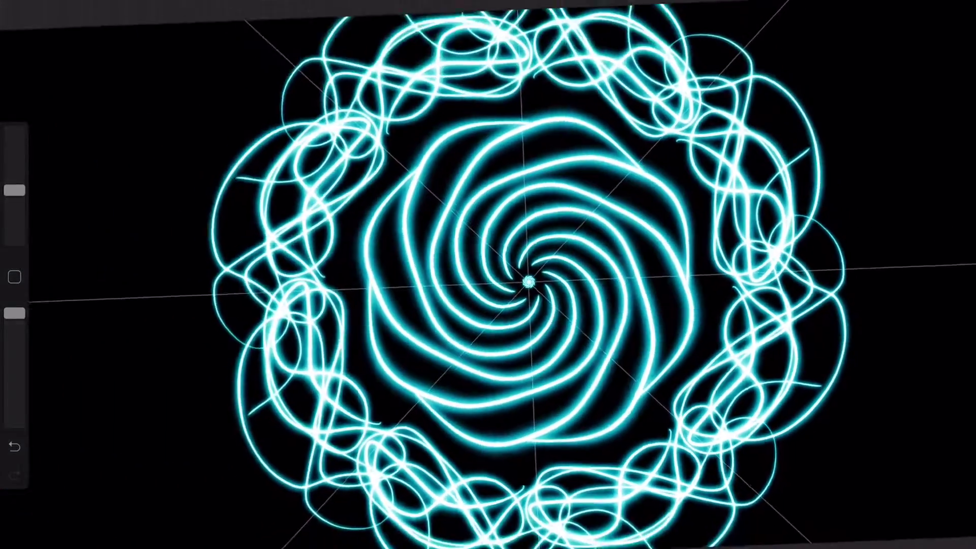
pyautogui.scroll(-3, 488, 274)
pyautogui.hotkey('ctrl', 'z')
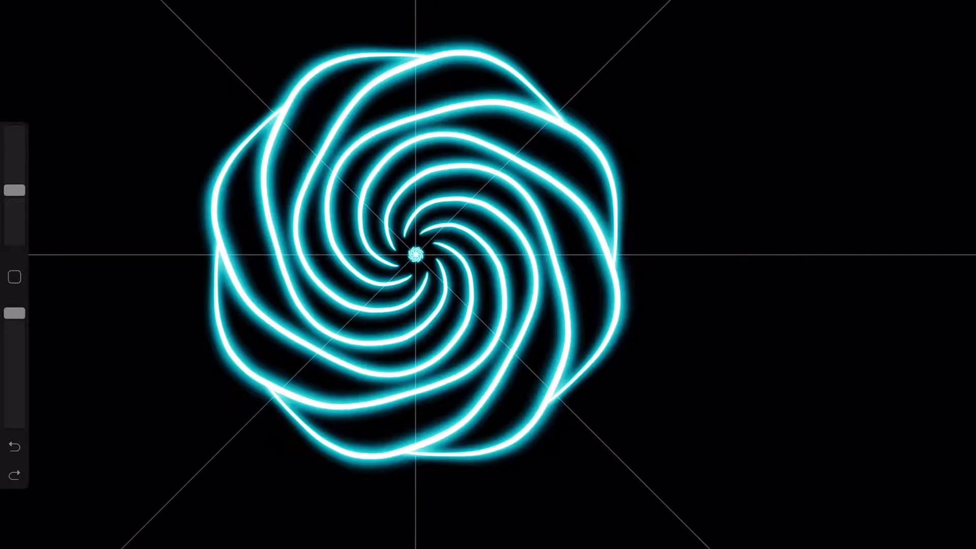
pyautogui.click(61, 193)
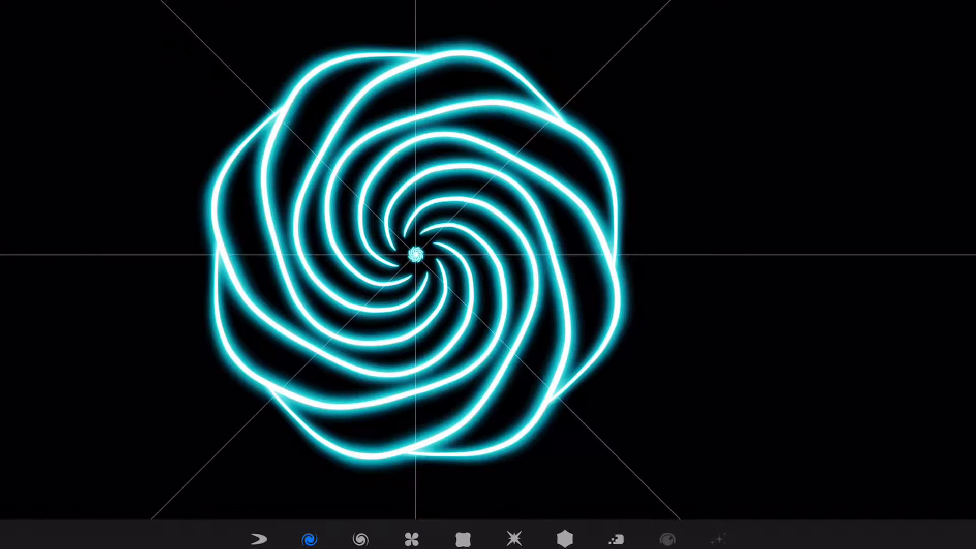
# - Twirl the spiral into a spiky star, undo it, then push the outer arms into zigzags
pyautogui.moveTo(415, 254); pyautogui.dragTo(415, 254)
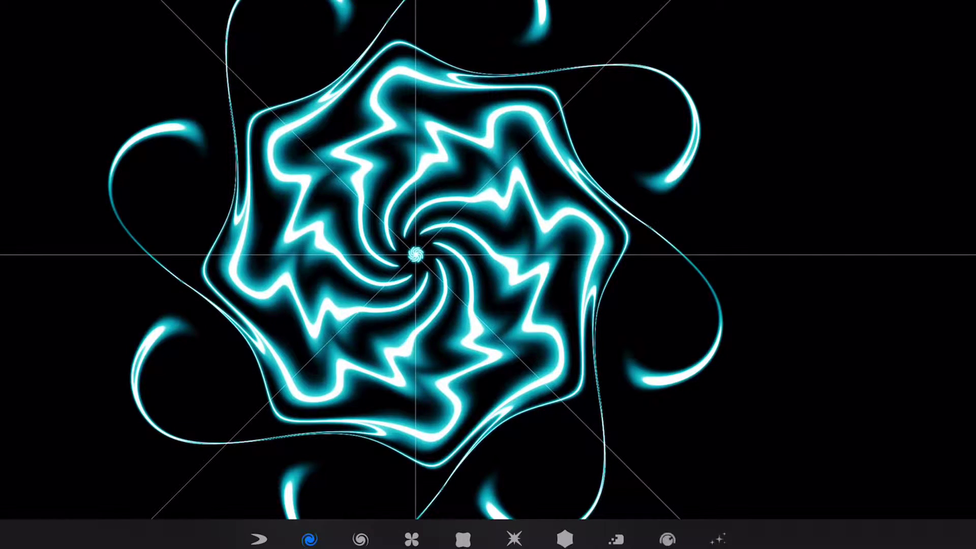
pyautogui.hotkey('ctrl', 'z')
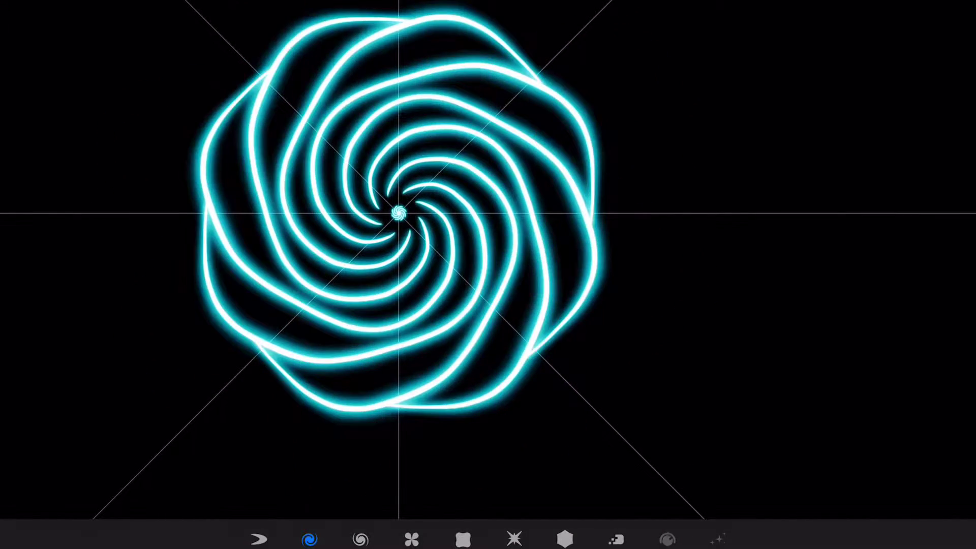
pyautogui.moveTo(415, 254); pyautogui.dragTo(447, 279)
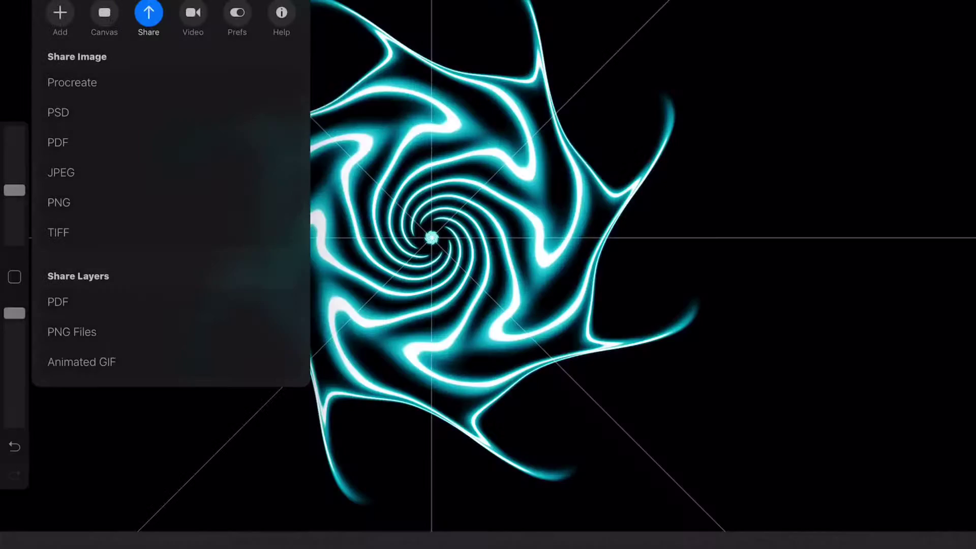
pyautogui.scroll(5, 488, 274)
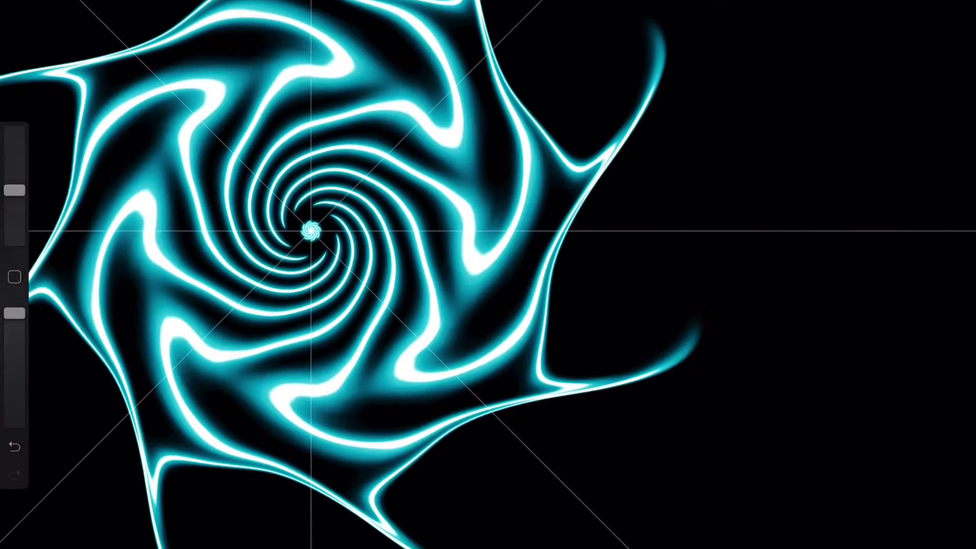
pyautogui.scroll(-5, 488, 274)
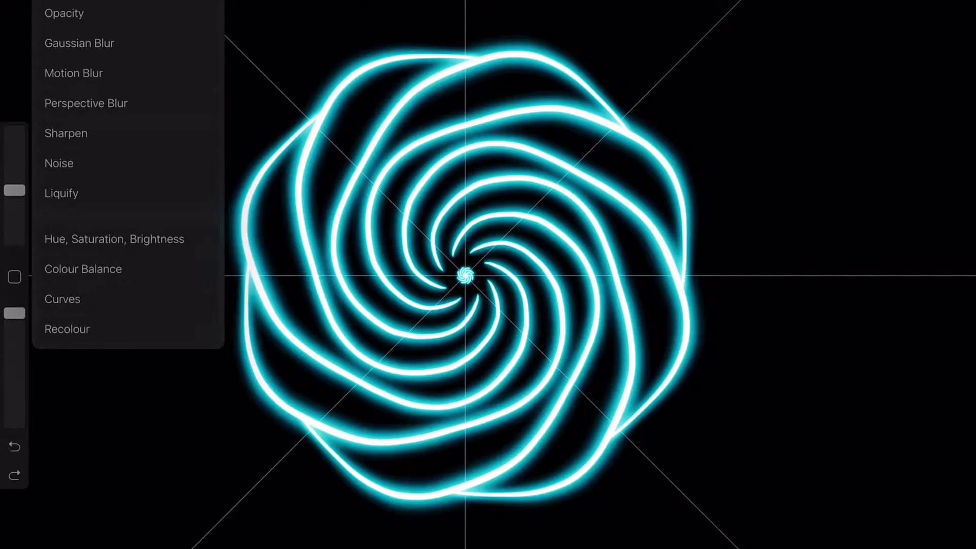
# - Undo the broad pinwheel Liquify warp of the cyan spiral and reopen Liquify
pyautogui.click(102, 191)
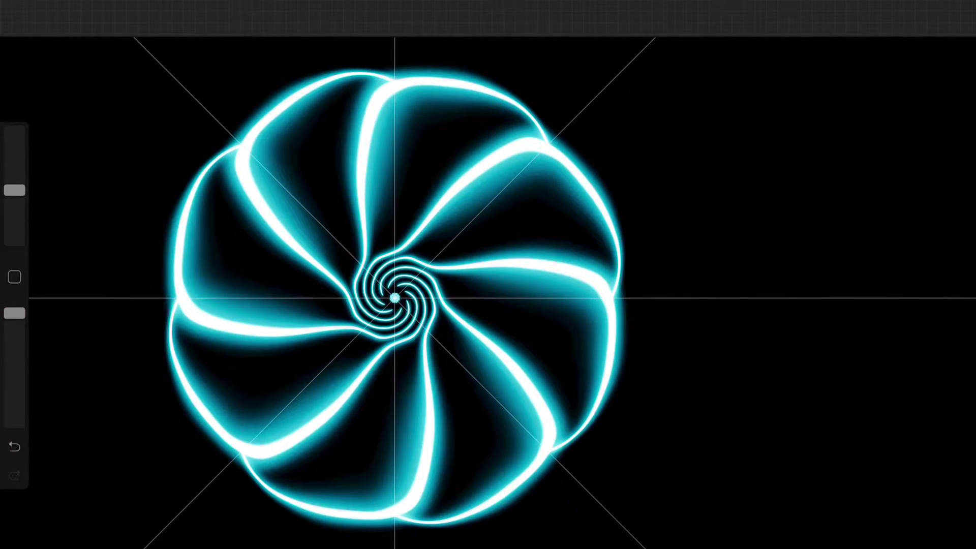
pyautogui.hotkey('ctrl', 'z')
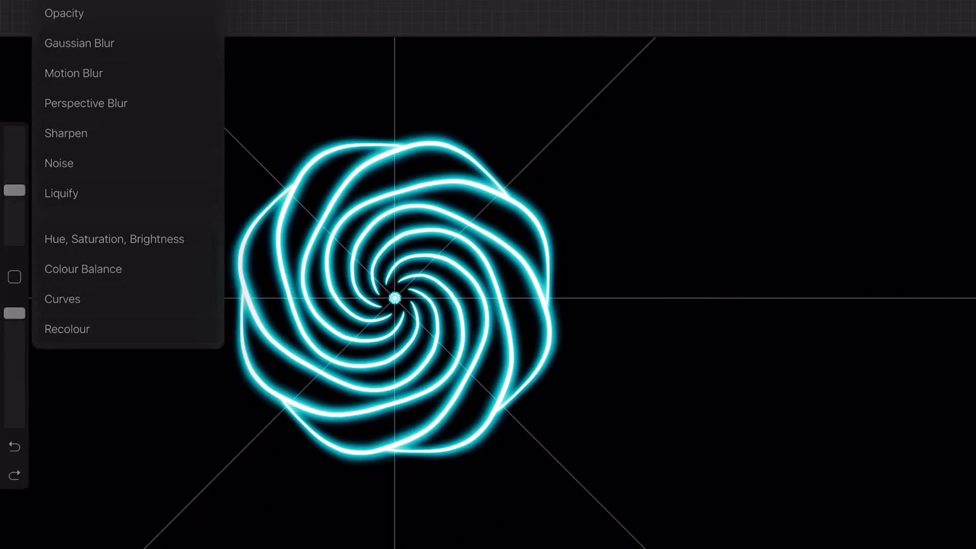
pyautogui.click(61, 193)
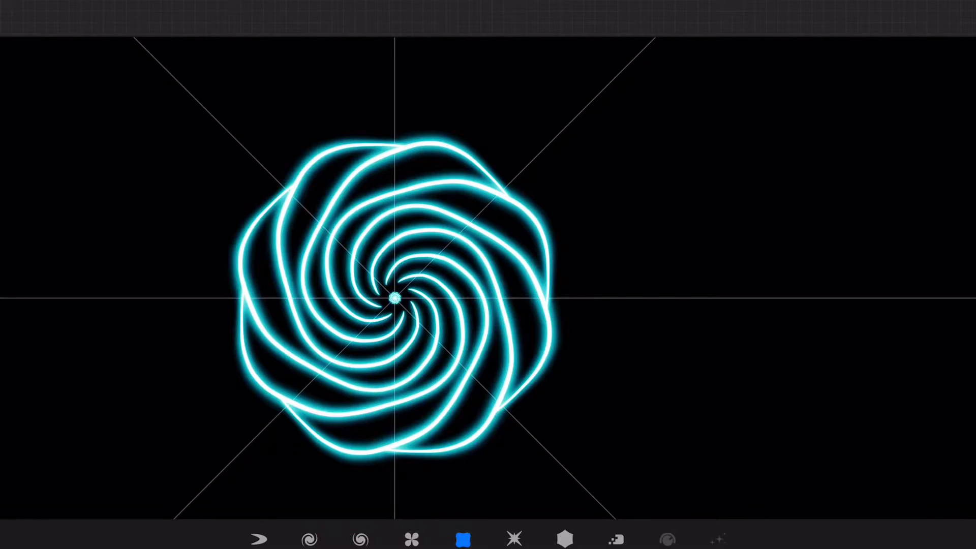
# - Twirl the cyan spiral into an eight-petalled starburst flower, then hide Layer 5
pyautogui.moveTo(394, 298); pyautogui.dragTo(395, 297)
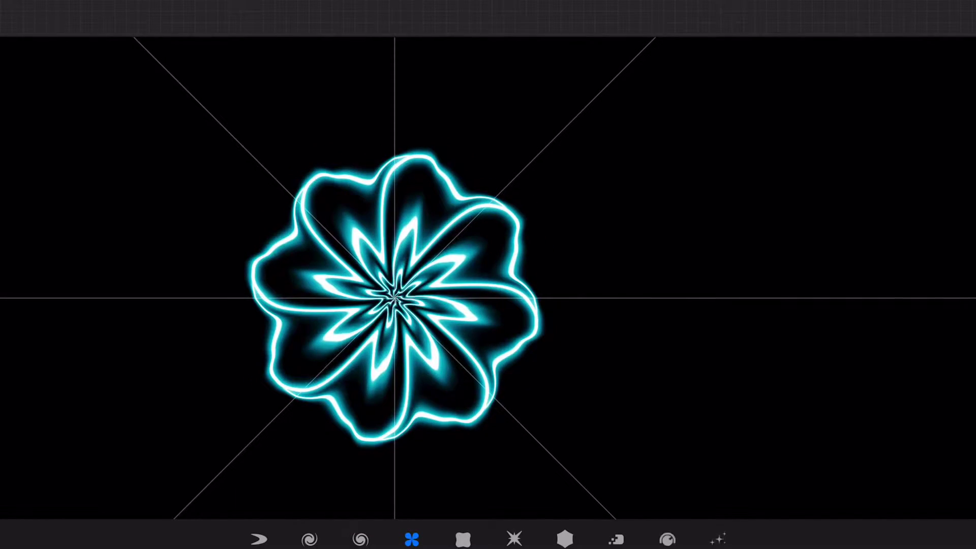
pyautogui.scroll(5, 406, 264)
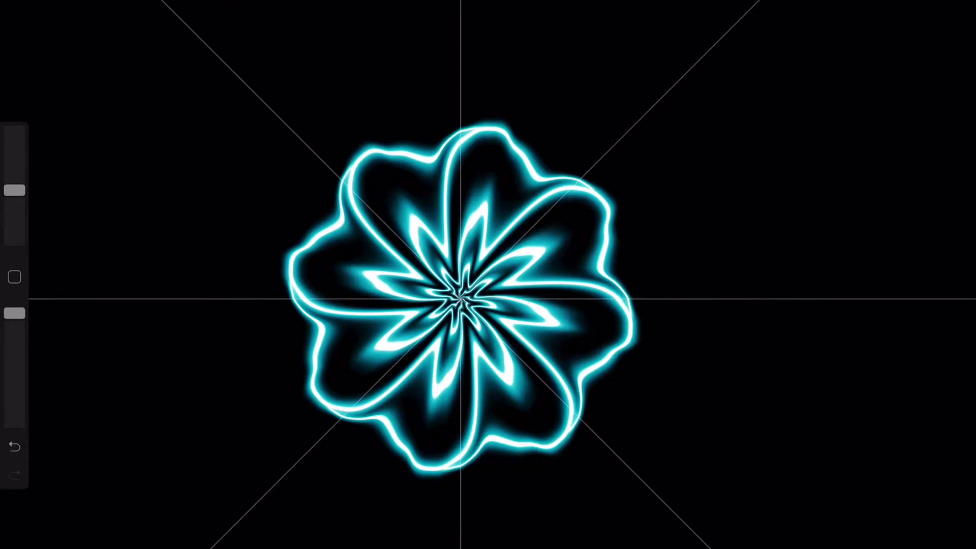
pyautogui.click(948, 74)
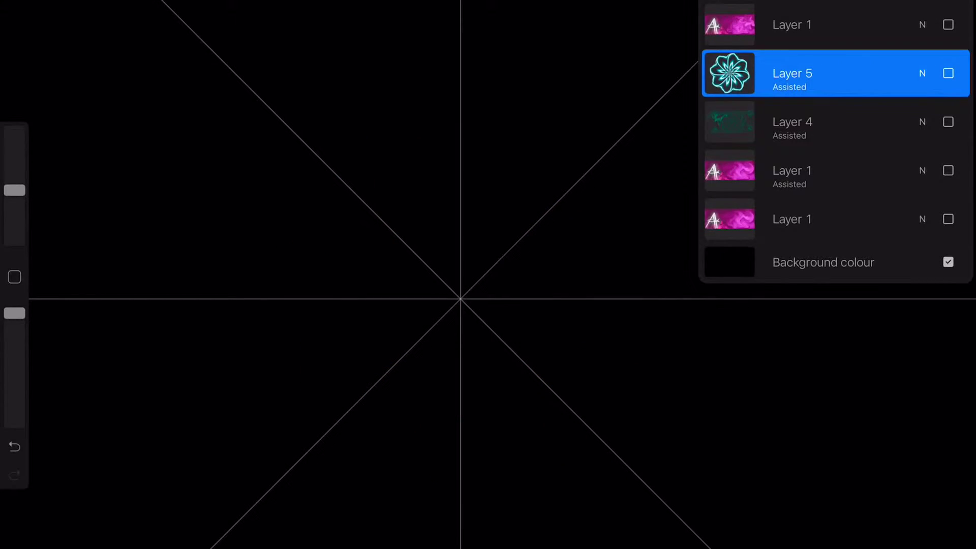